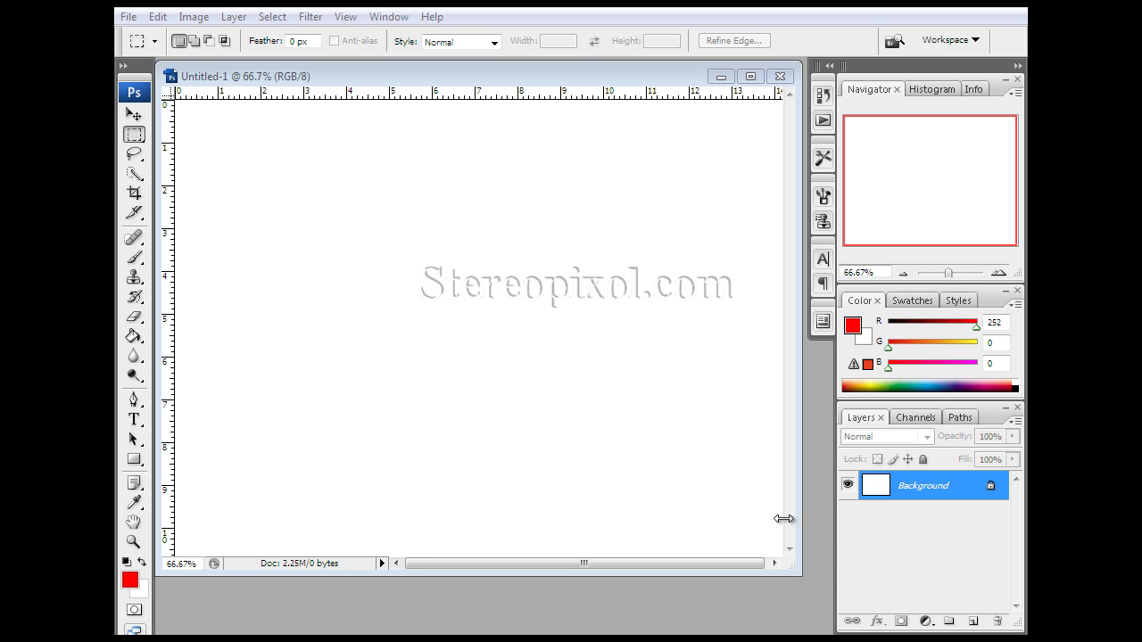
- Fill a new rectangular selection in the upper-left part of the canvas with the red foreground color and undo the fill
click(387, 77)
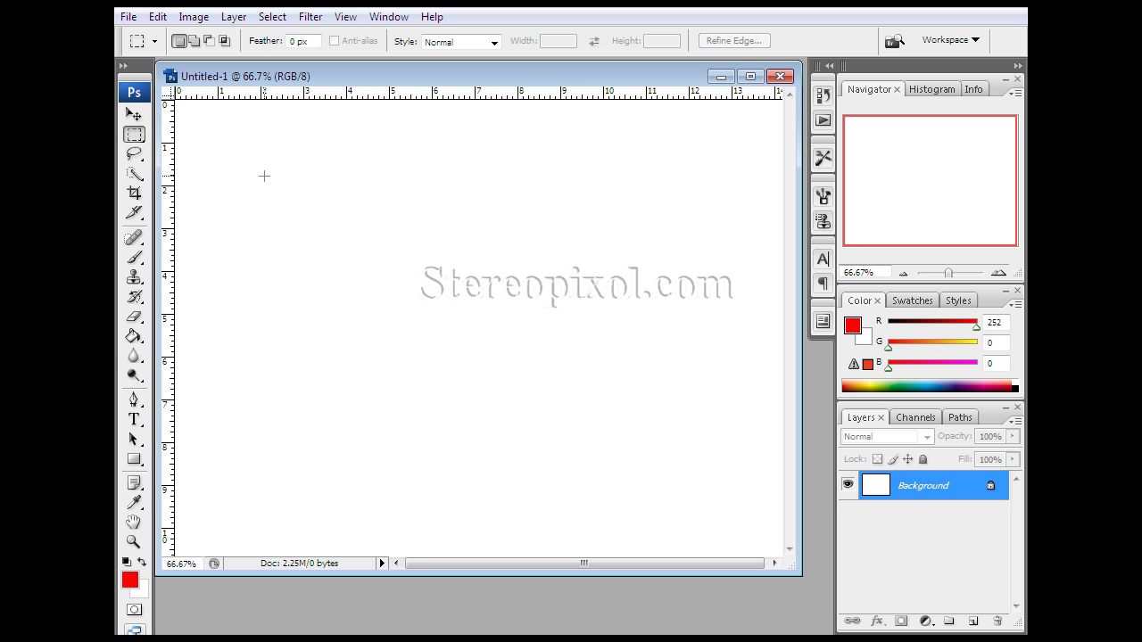
drag(256, 166, 485, 373)
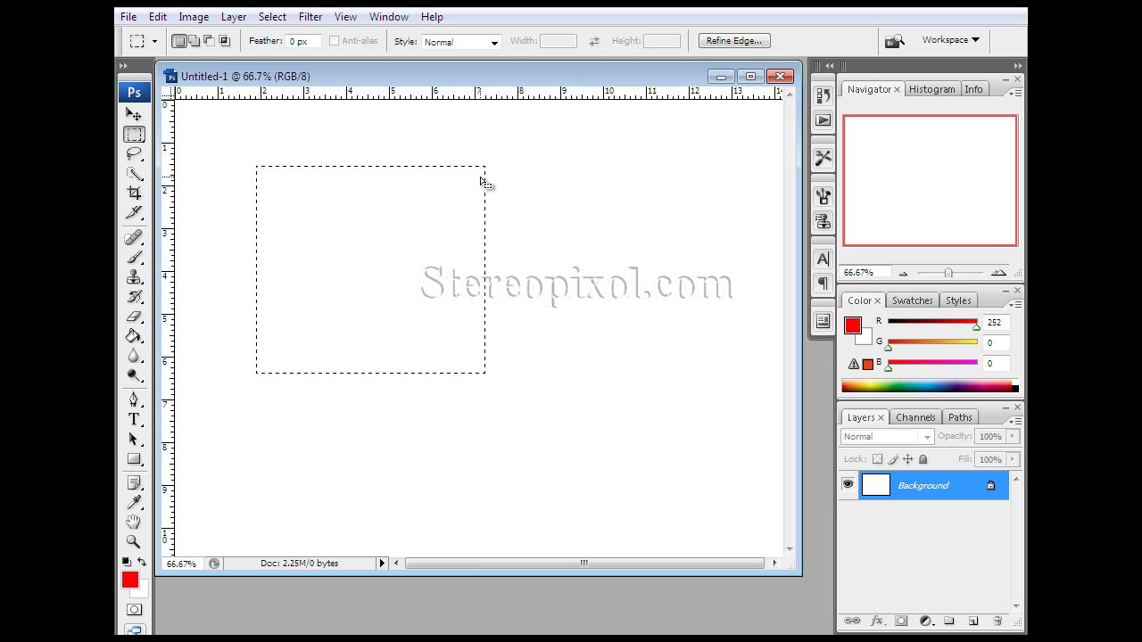
click(134, 336)
click(359, 251)
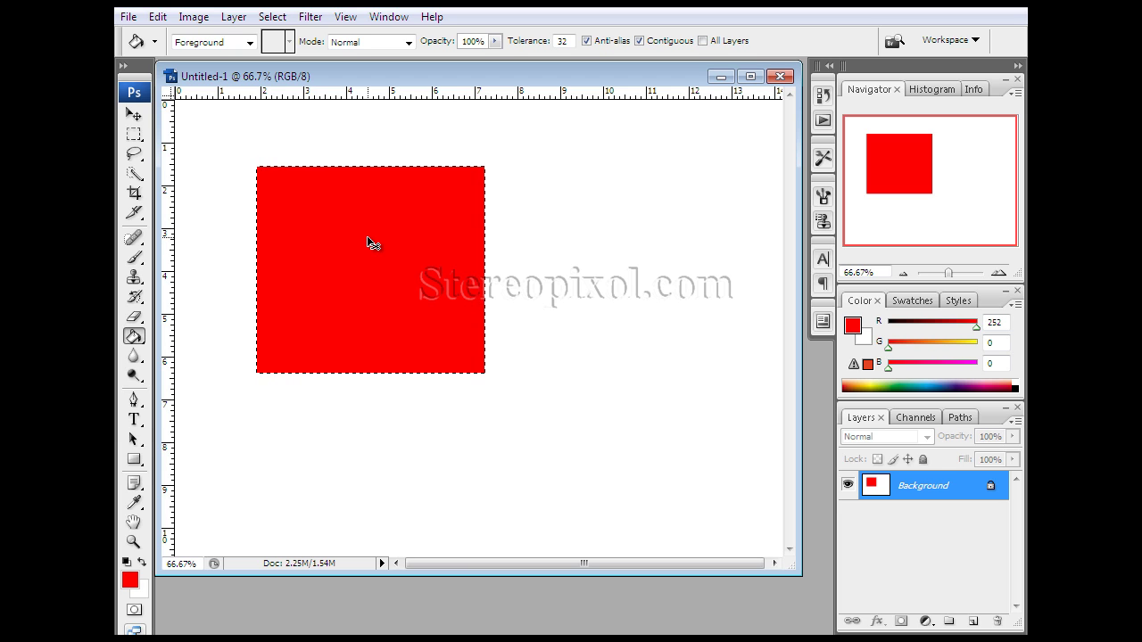
key(ctrl+z)
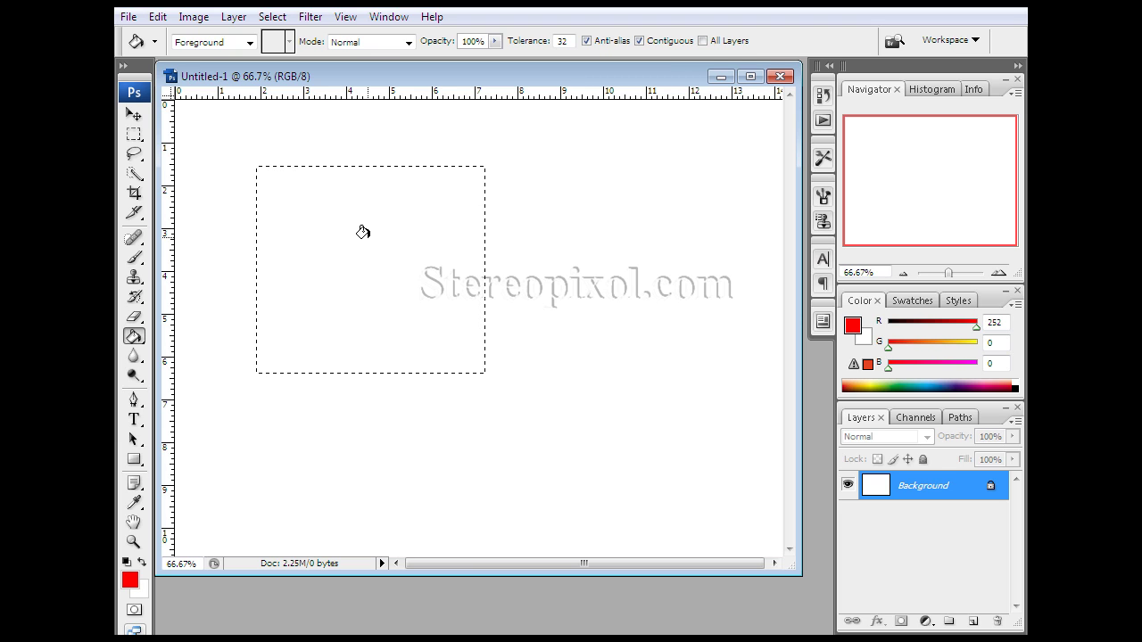
- Draw rectangular marquee selections alternately on the right and left of the canvas in New selection mode, each replacing the previous one
click(135, 138)
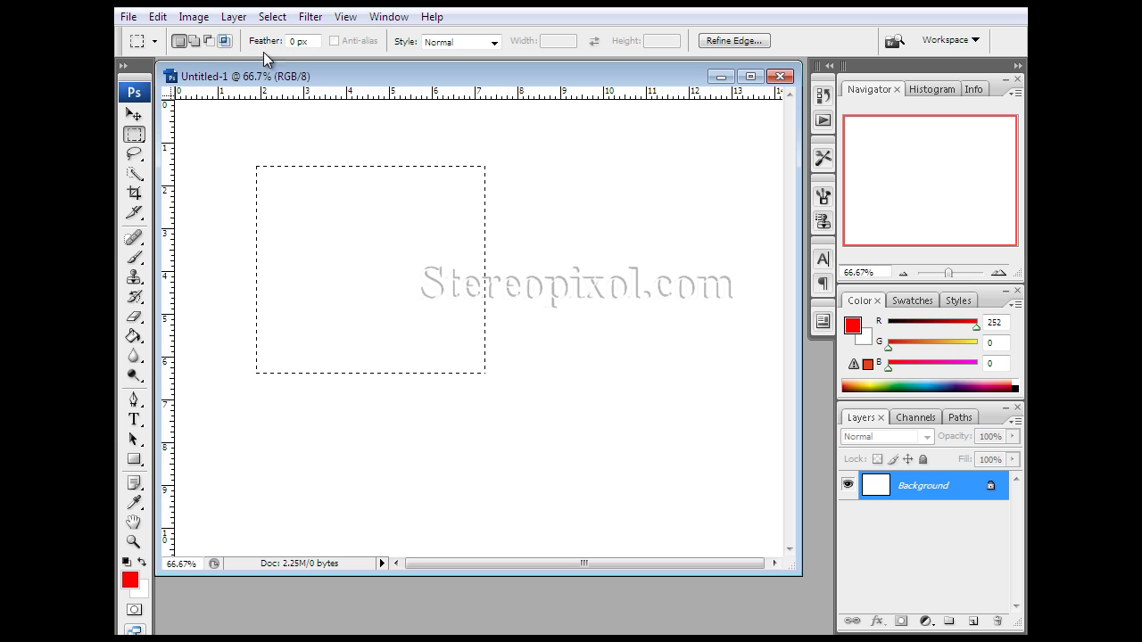
click(181, 42)
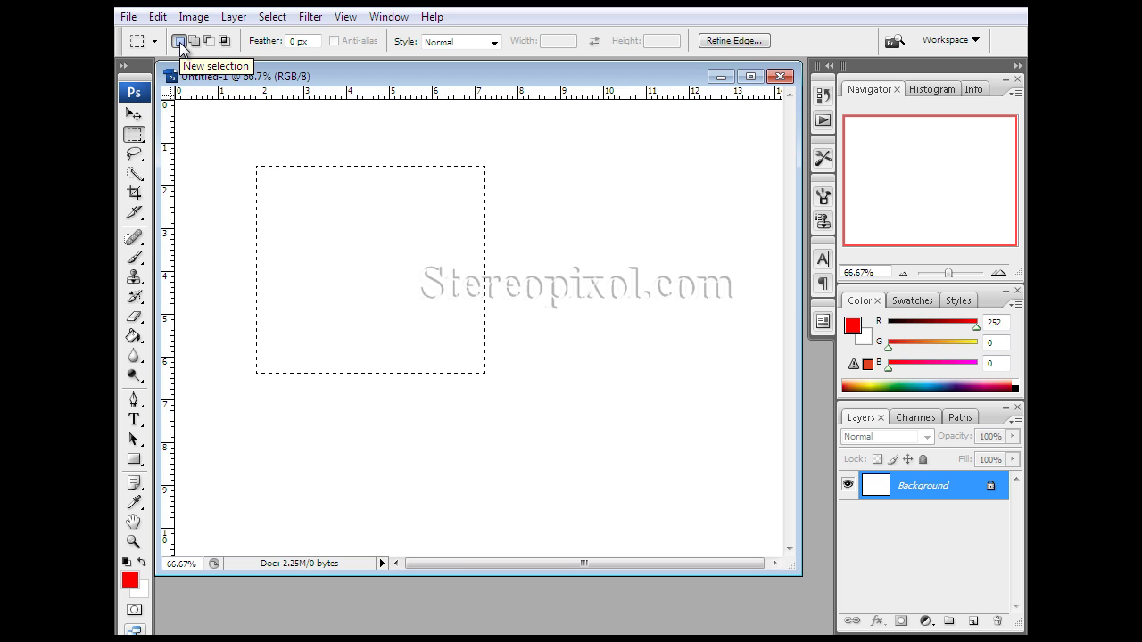
drag(545, 168, 740, 355)
drag(255, 177, 438, 335)
drag(514, 221, 697, 387)
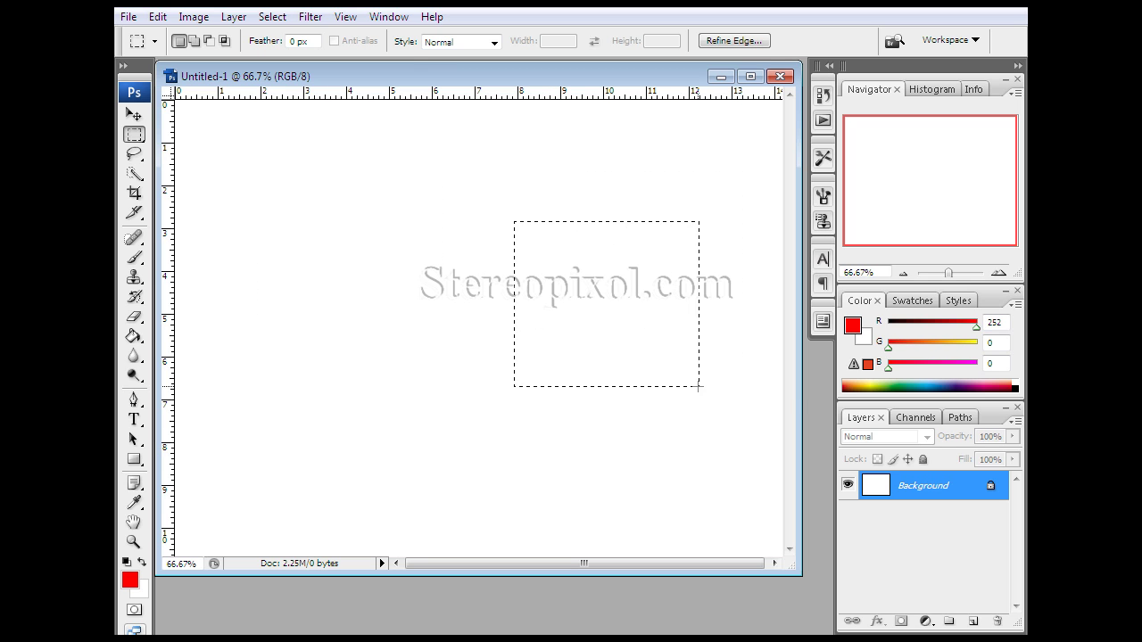
drag(231, 228, 409, 383)
drag(525, 202, 711, 374)
- Deselect the current area and draw a large, perfectly square marquee selection around the middle of the canvas
key(shift)
click(280, 183)
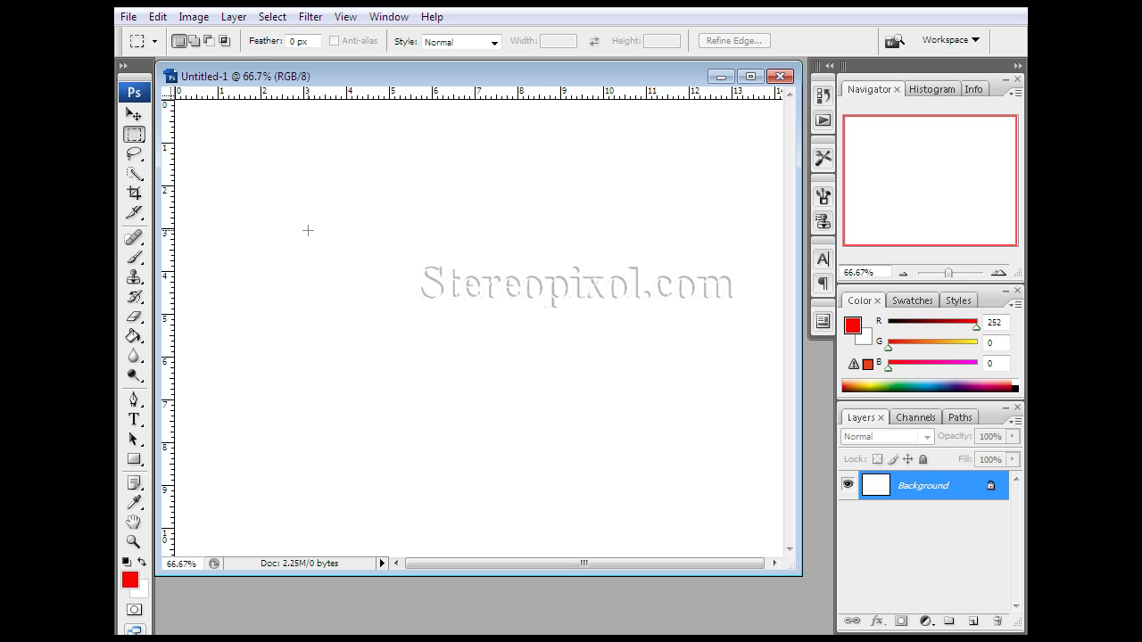
drag(312, 178, 625, 403)
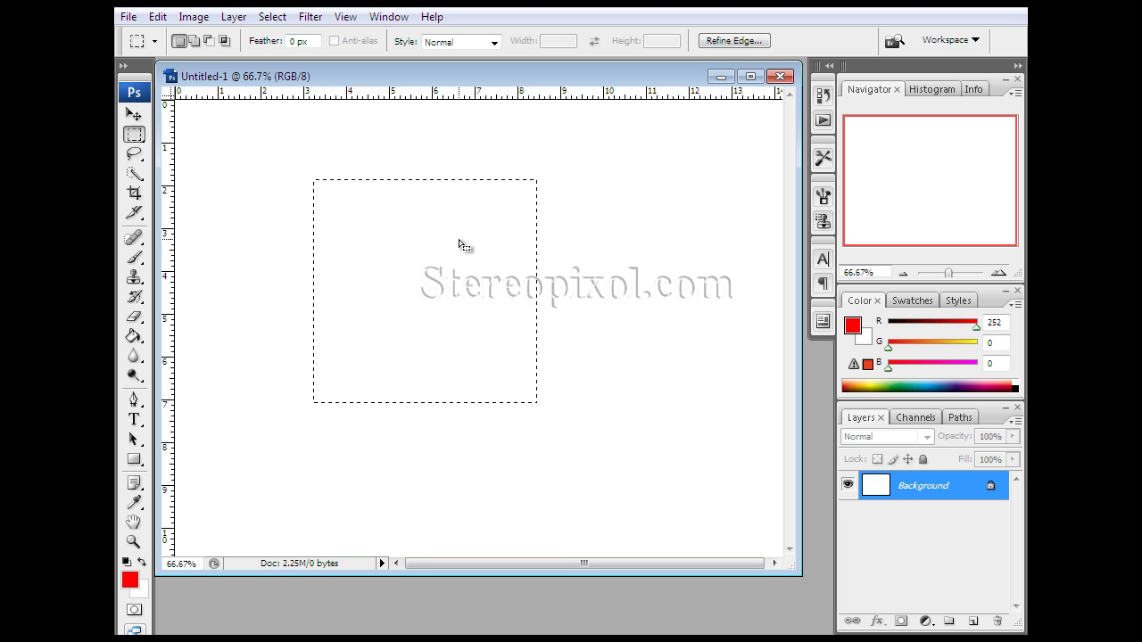
- Add two stacked rectangles on the right of the square and one tall rectangle on its left to the selection
click(194, 47)
drag(576, 184, 750, 305)
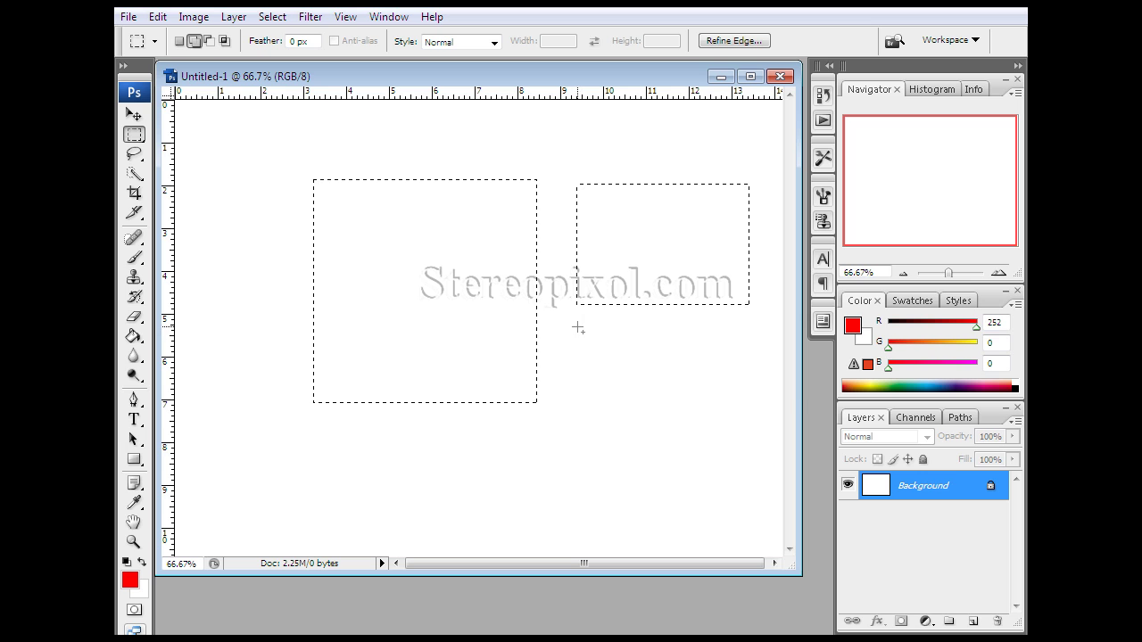
drag(578, 328, 756, 432)
drag(289, 413, 291, 405)
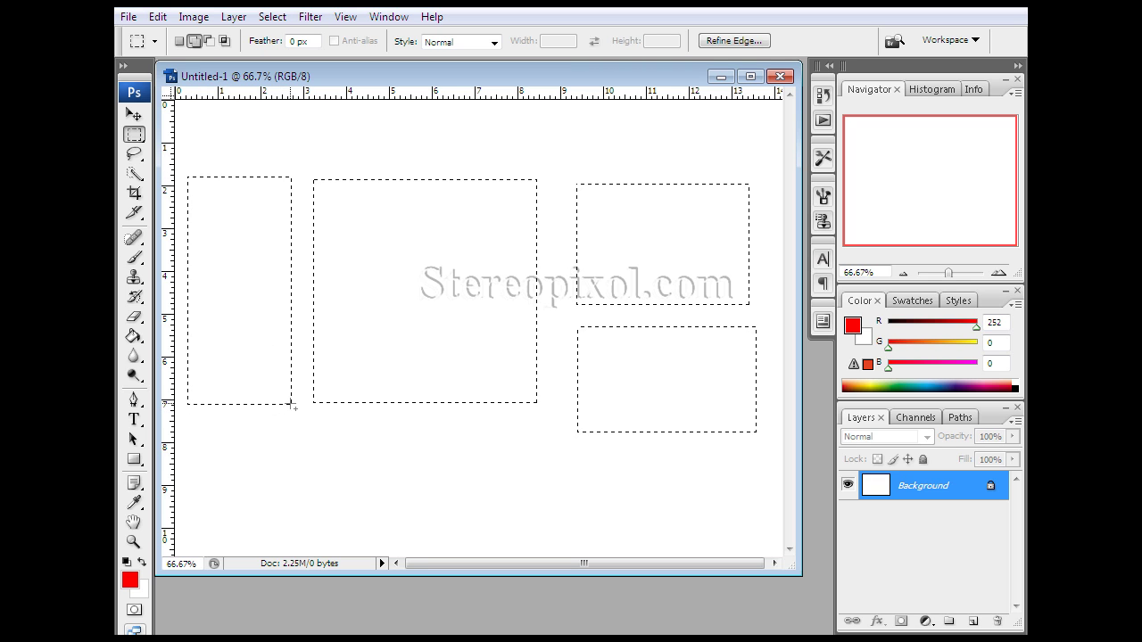
- Fill the four selected areas with the red foreground color and undo the fill
click(134, 337)
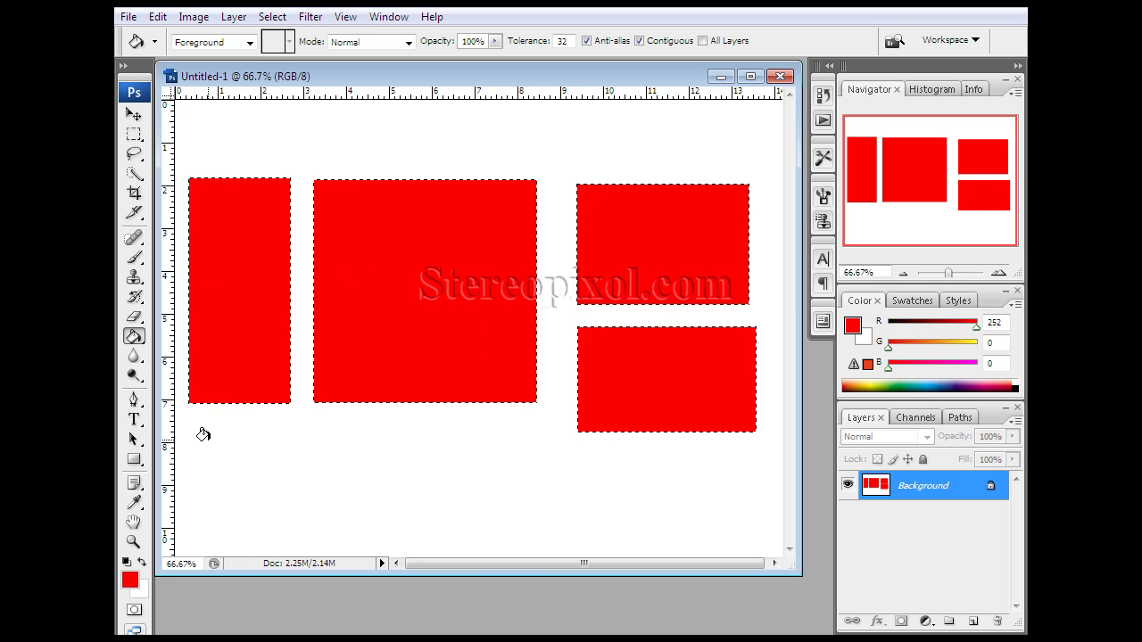
key(ctrl+z)
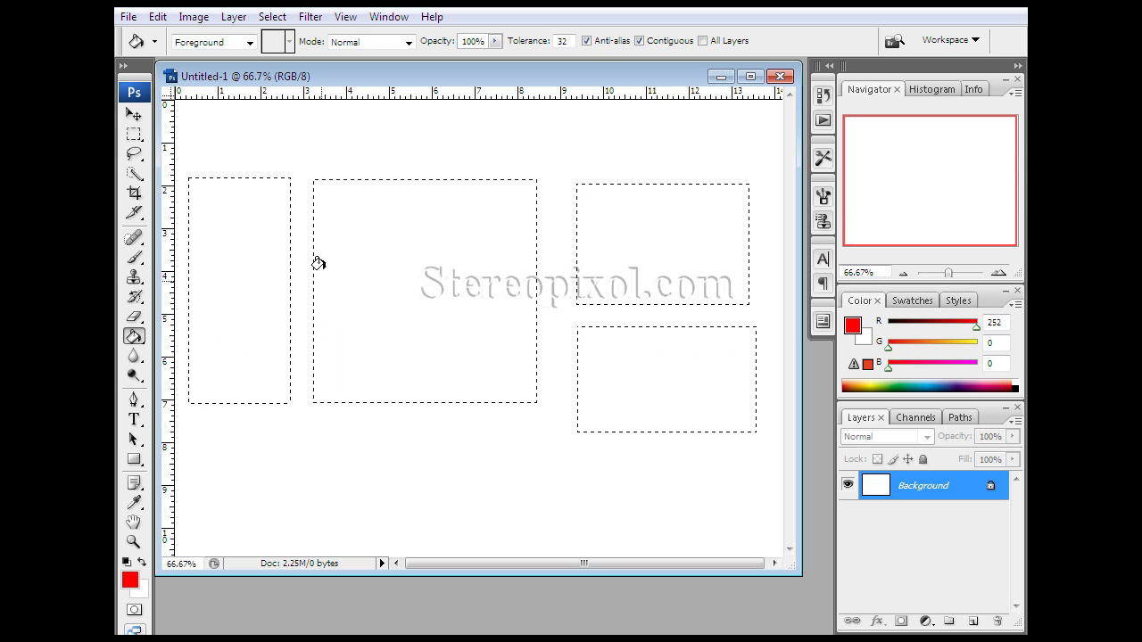
- Add small overlapping rectangles to the selection that join the separate areas beside, below and between the existing rectangles
click(134, 134)
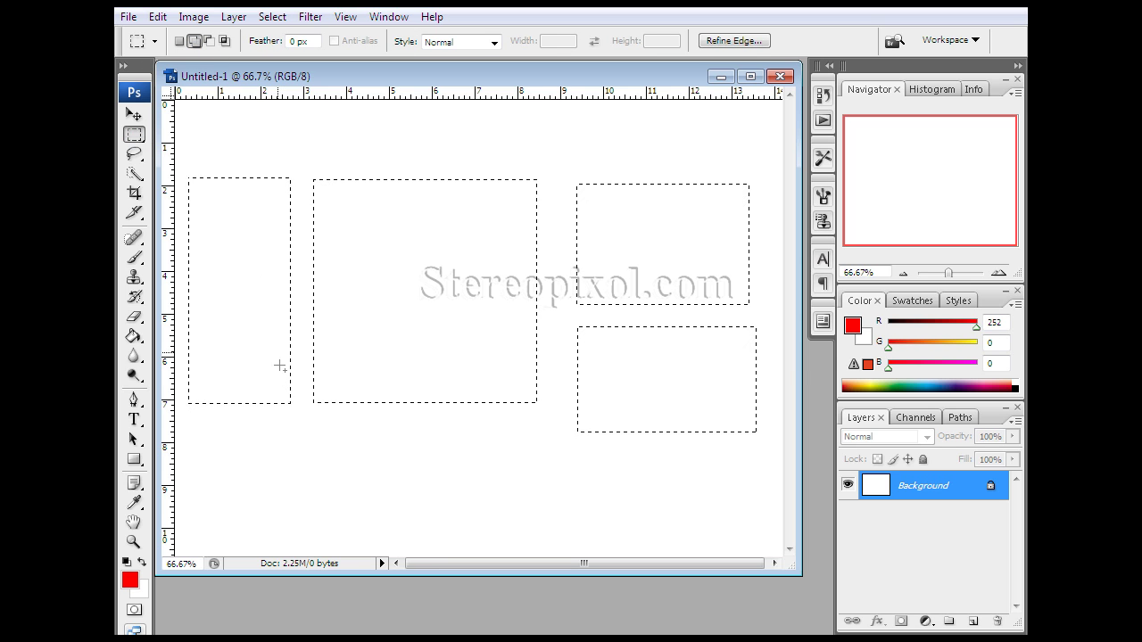
click(208, 42)
click(194, 42)
drag(383, 372, 410, 495)
drag(402, 451, 616, 530)
drag(540, 462, 564, 517)
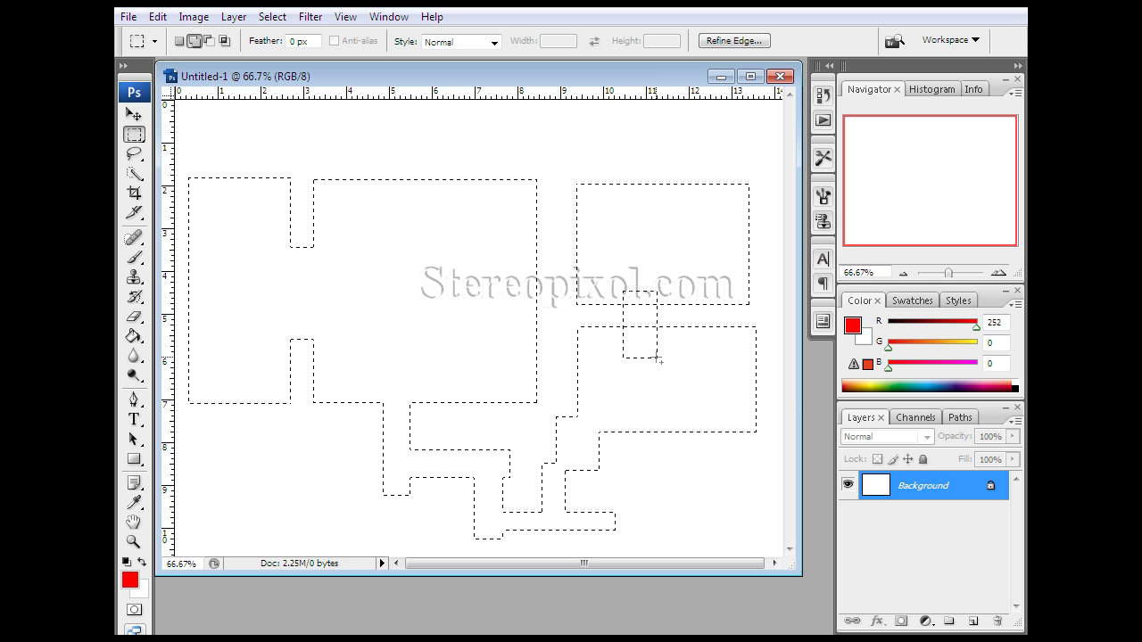
drag(658, 359, 657, 358)
- Fill the joined selection with the red foreground color and clear the filled pixels
click(135, 337)
click(338, 277)
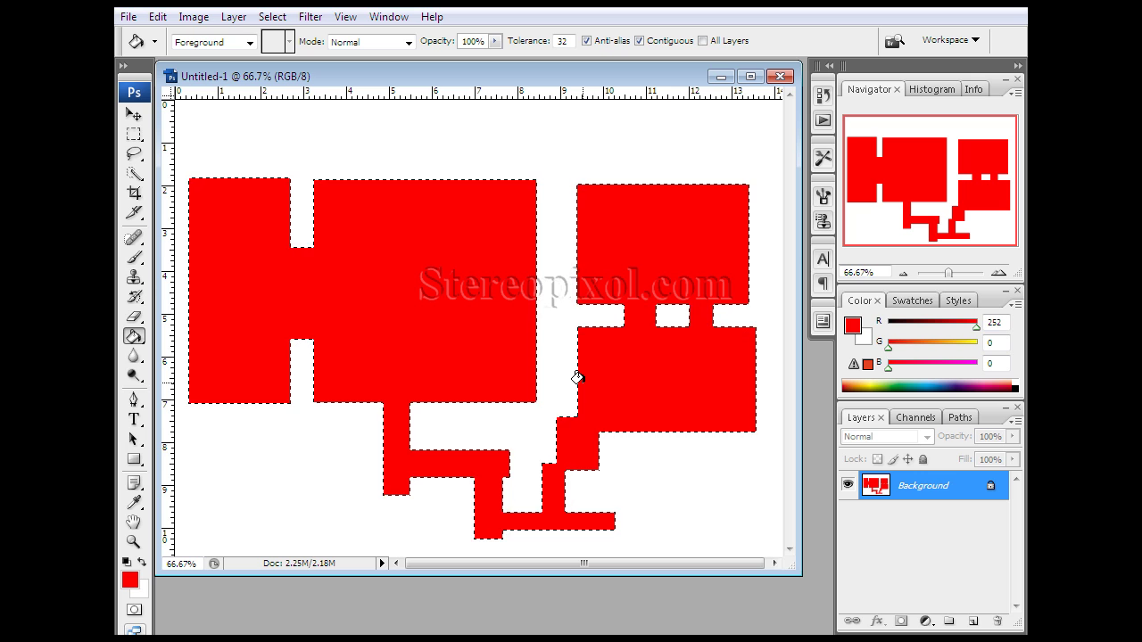
key(Delete)
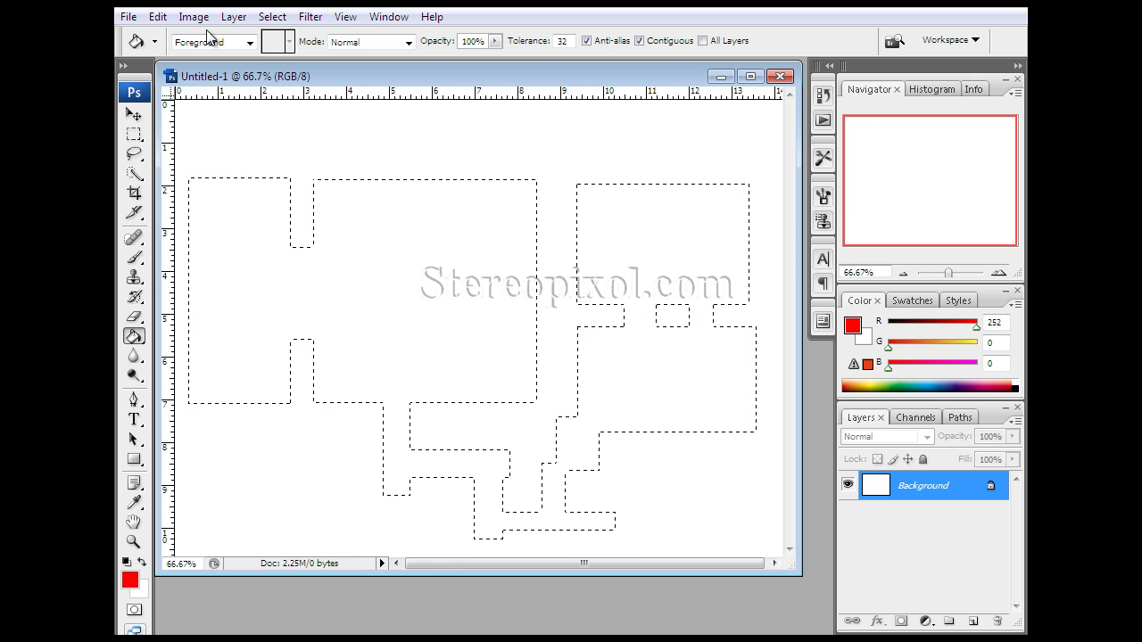
- Subtract two notches from the upper edge of the large square and a rectangle from its interior
click(135, 135)
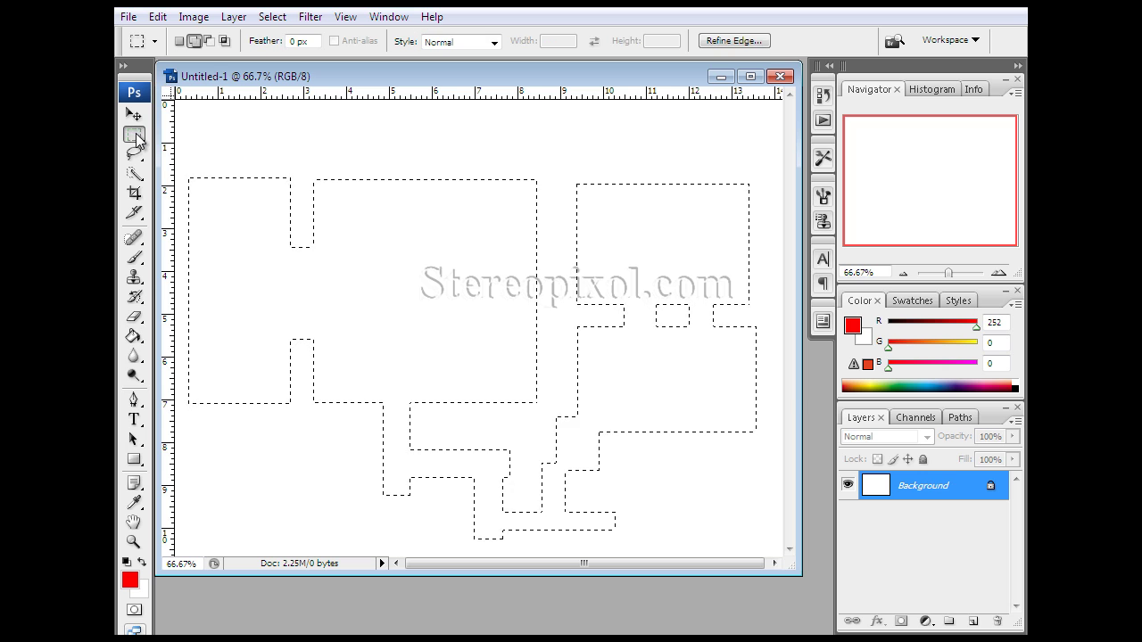
click(212, 42)
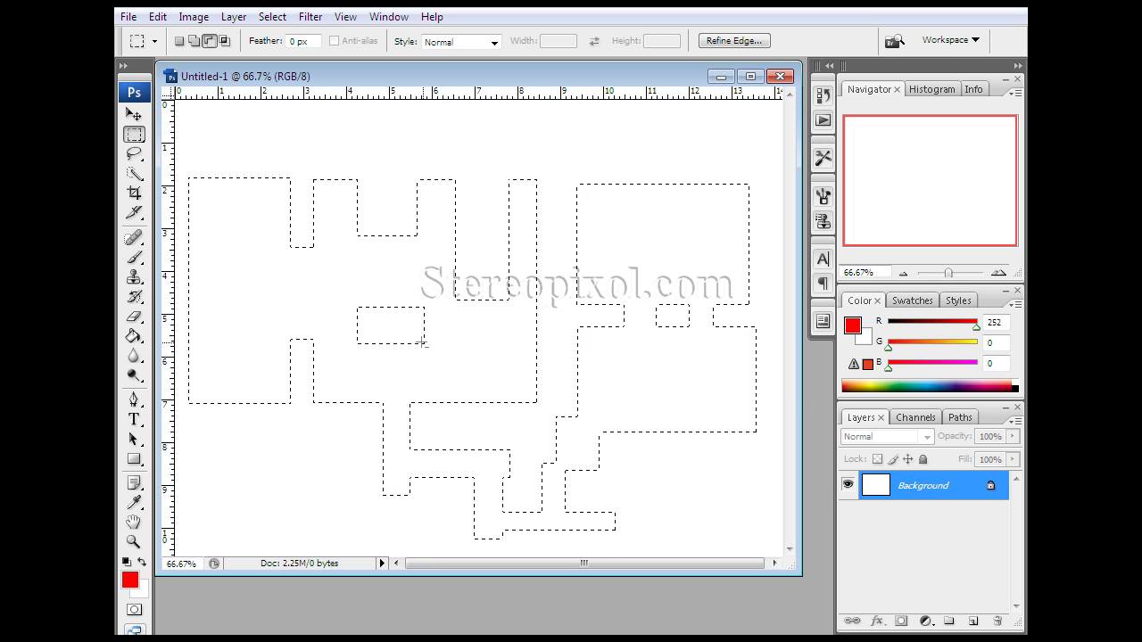
drag(439, 366, 434, 367)
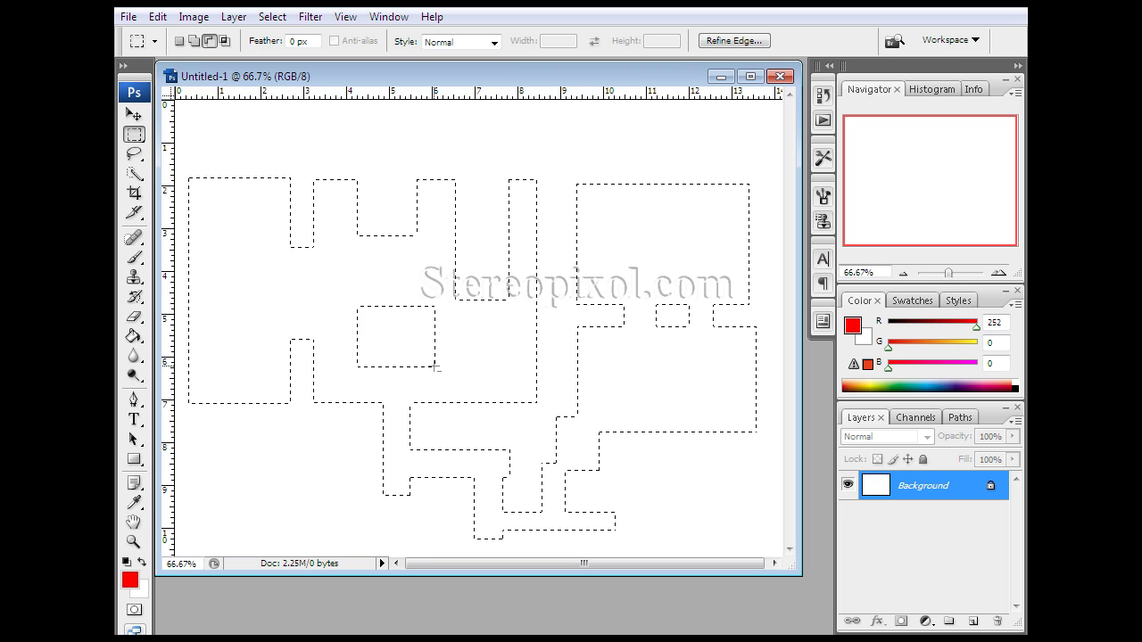
- Fill the reduced selection with the red foreground color and delete the filled pixels
click(135, 257)
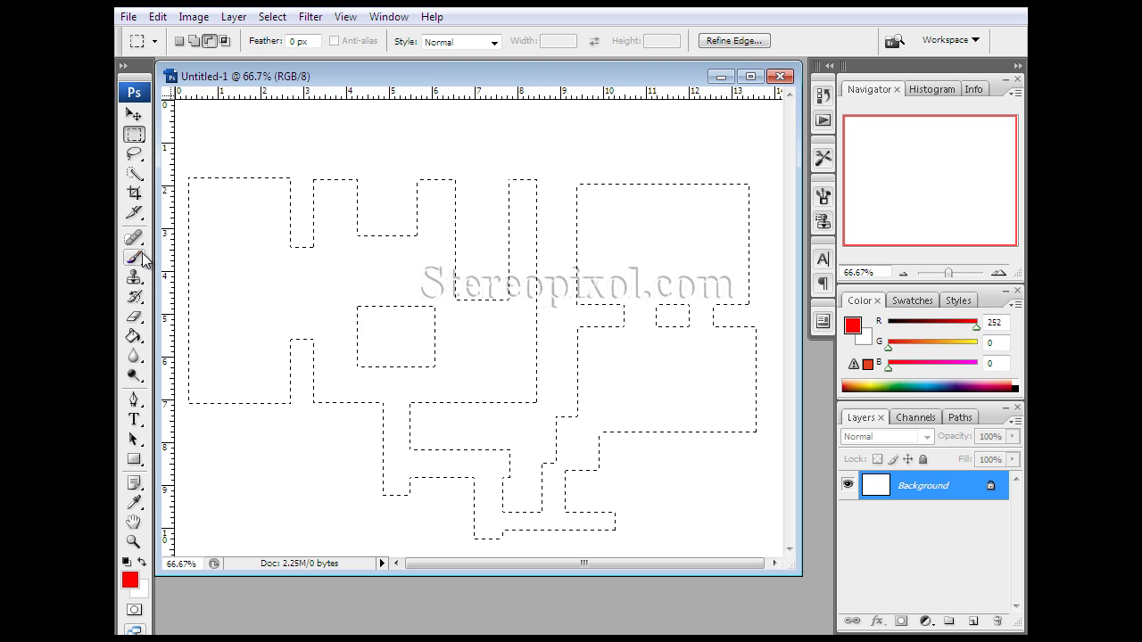
click(134, 337)
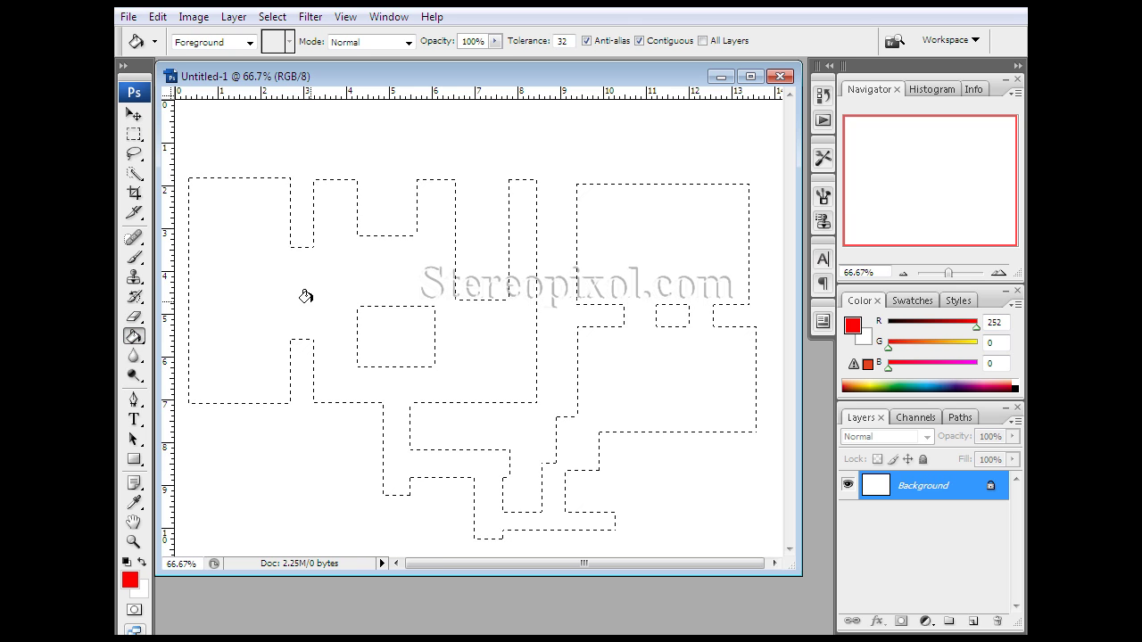
click(304, 296)
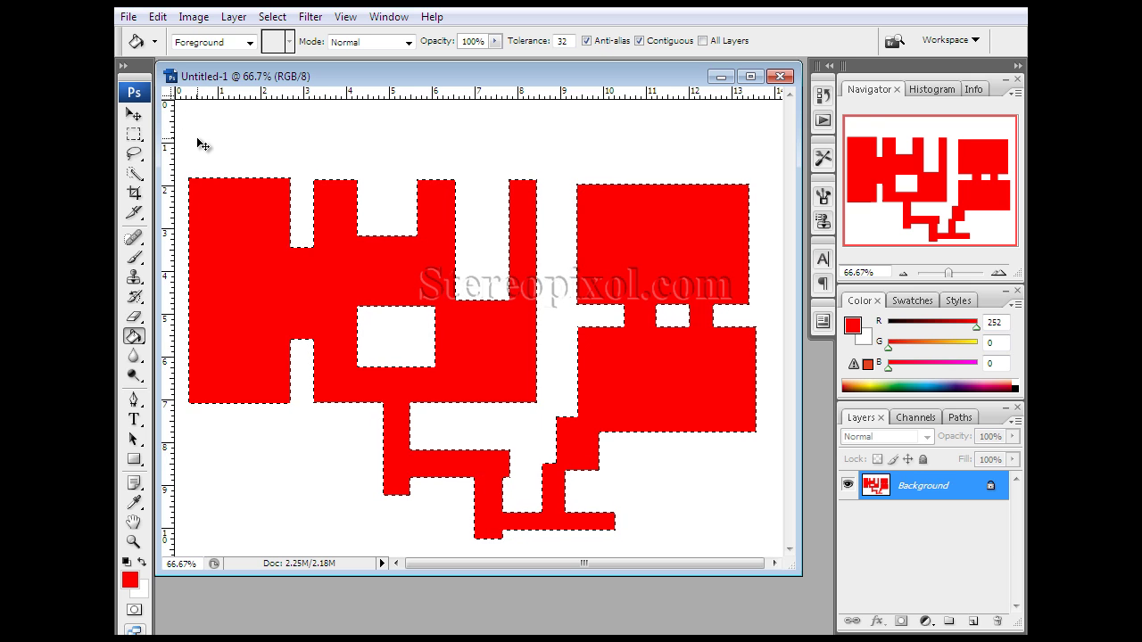
key(Delete)
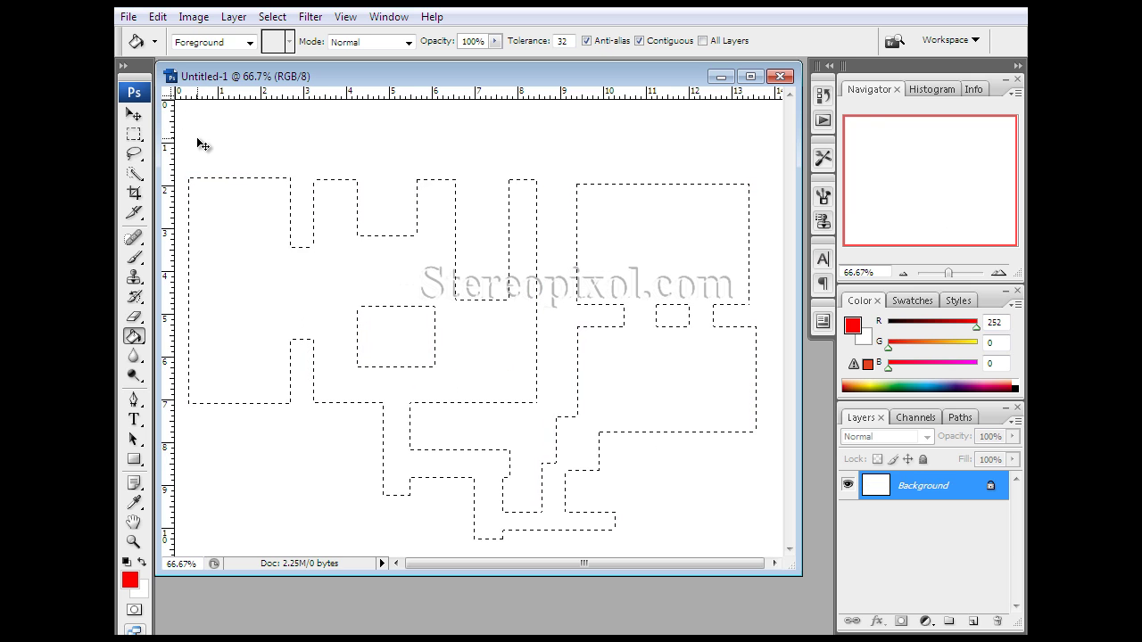
- Deselect everything and build a new selection of three separate rectangles, two in the upper half and one below, using Add to selection
key(ctrl+d)
click(134, 134)
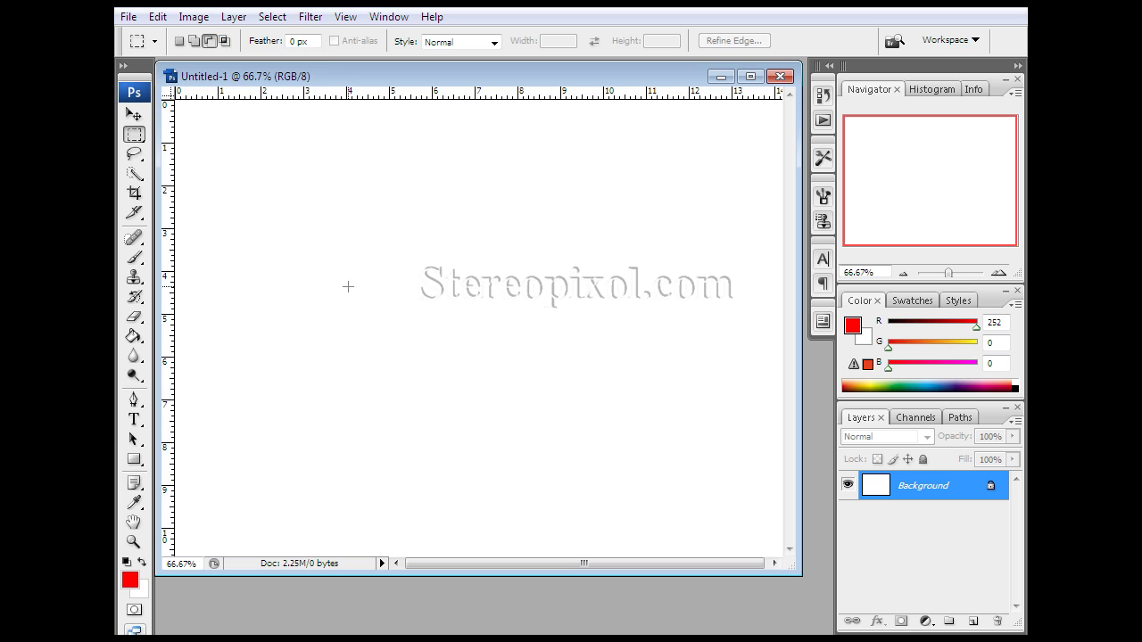
click(180, 41)
click(194, 43)
drag(267, 199, 370, 308)
drag(483, 179, 579, 332)
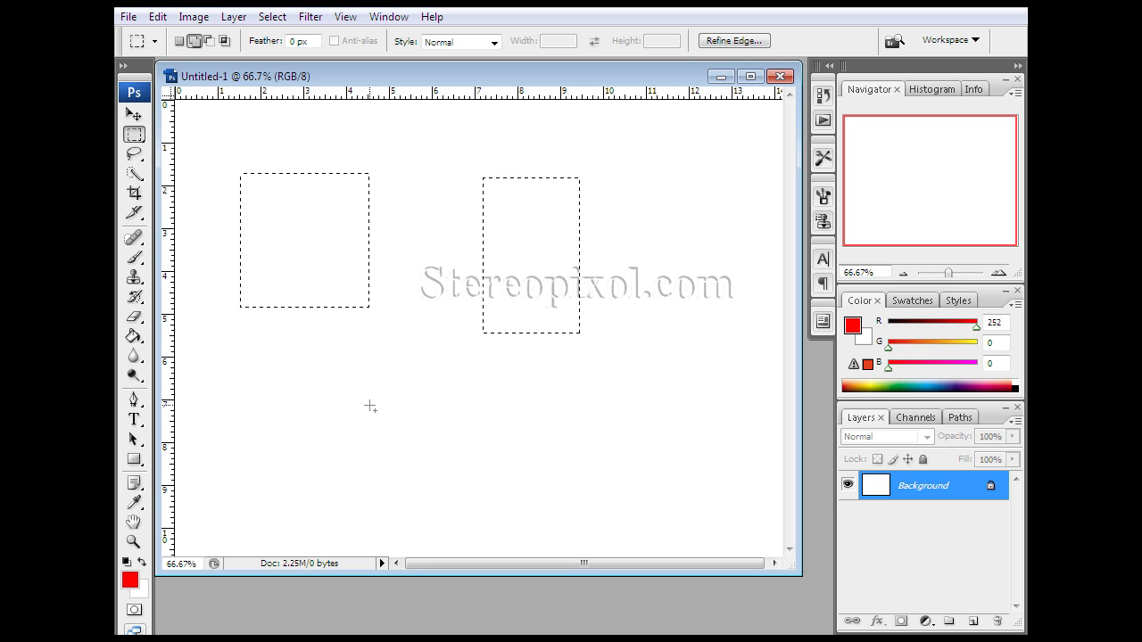
drag(308, 364, 428, 500)
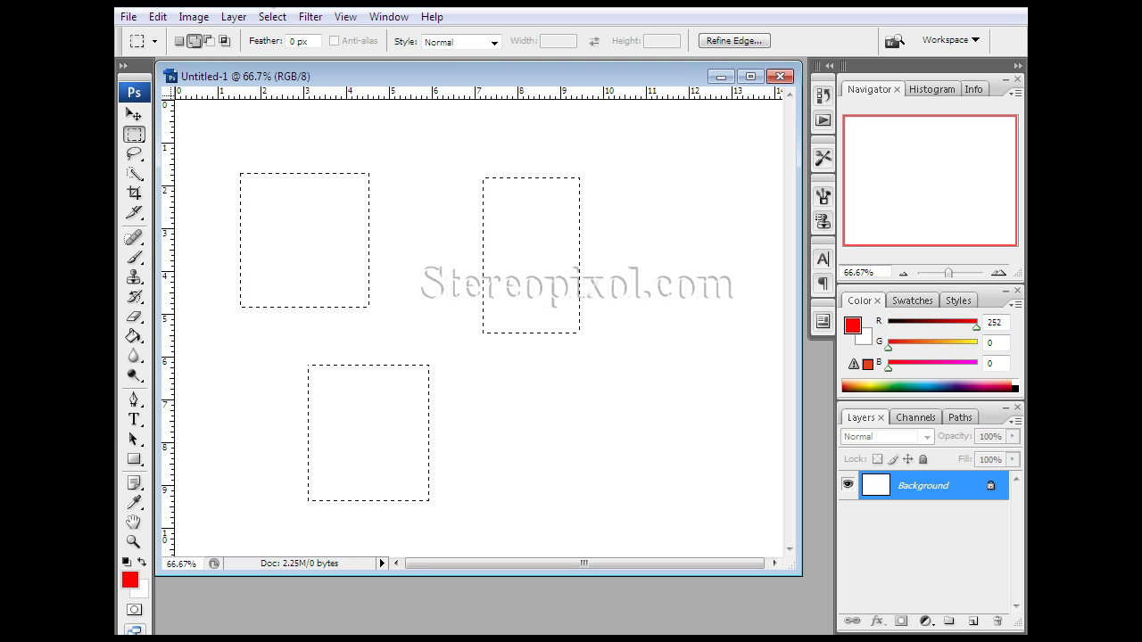
- Intersect the three selected rectangles with a new marquee that partly overlaps each of them
click(227, 45)
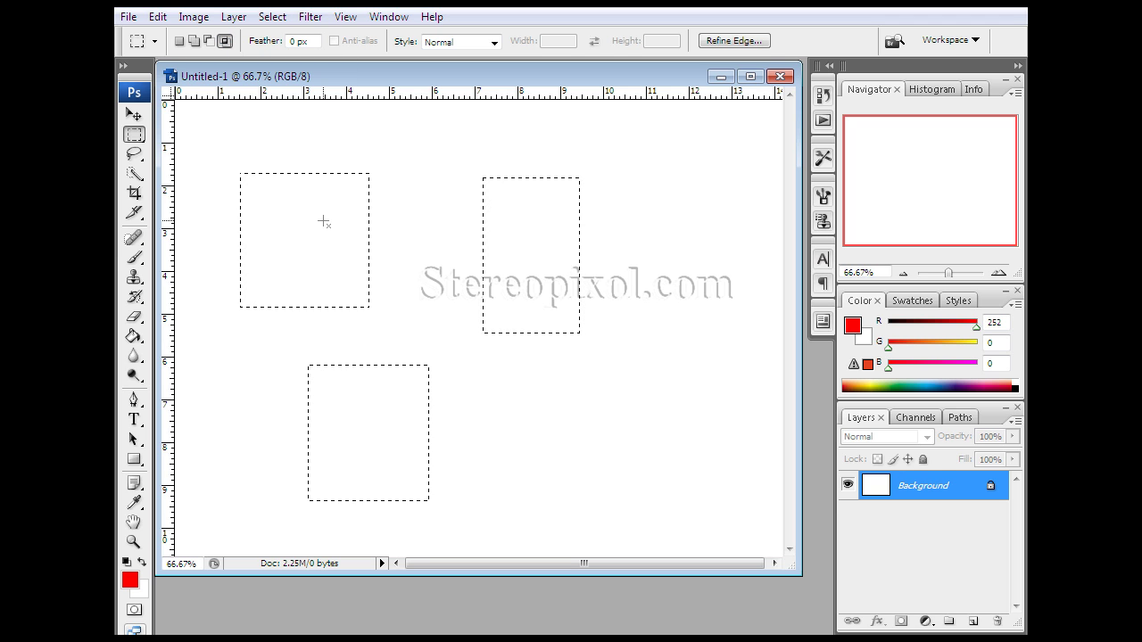
drag(316, 223, 504, 390)
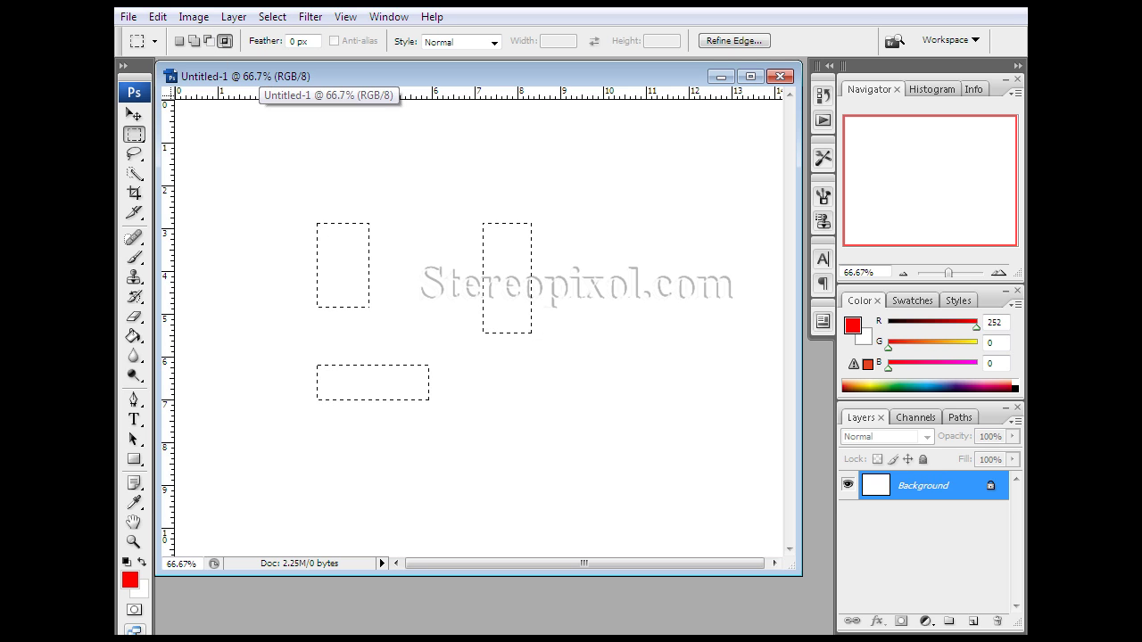
- Replace the intersected selection with one small rectangular selection in the upper-left area and switch the marquee to New selection mode
click(422, 127)
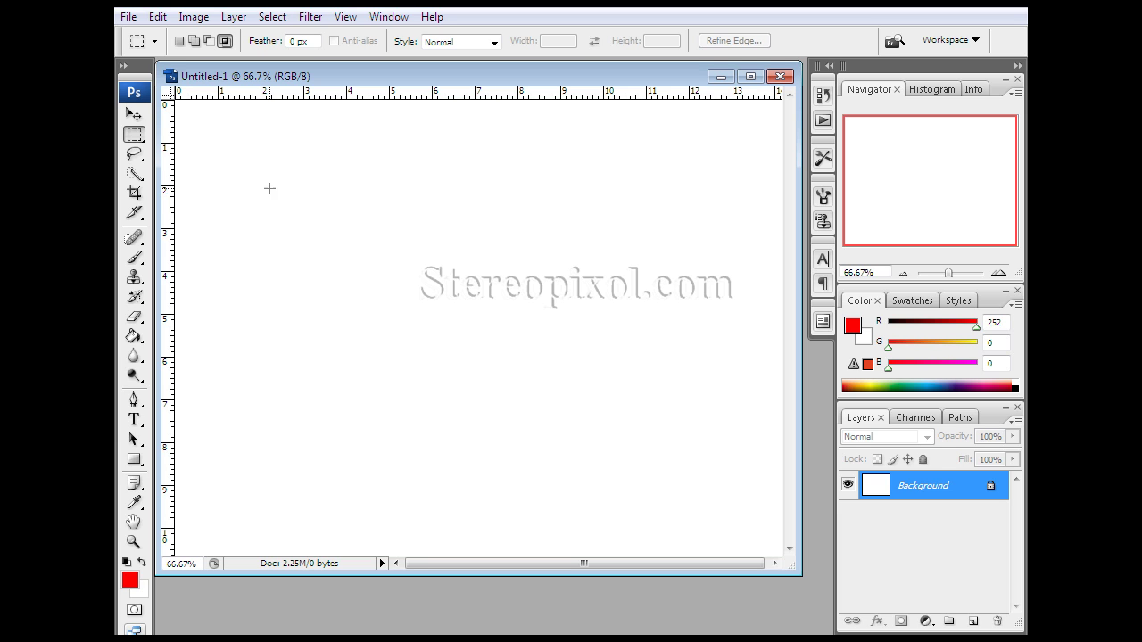
drag(251, 182, 348, 302)
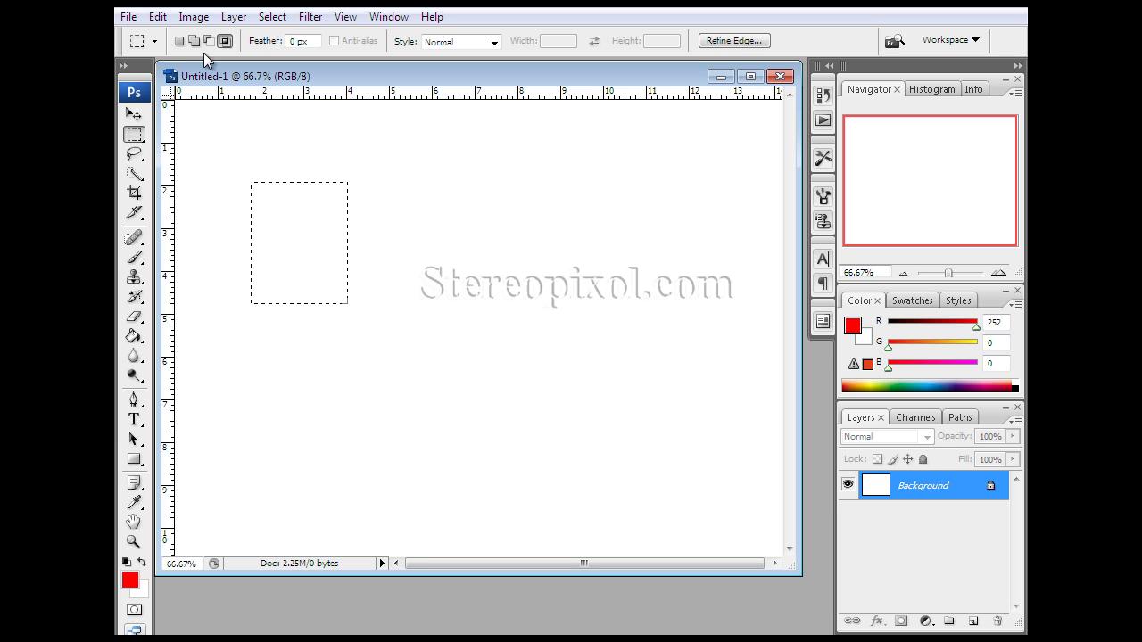
click(179, 41)
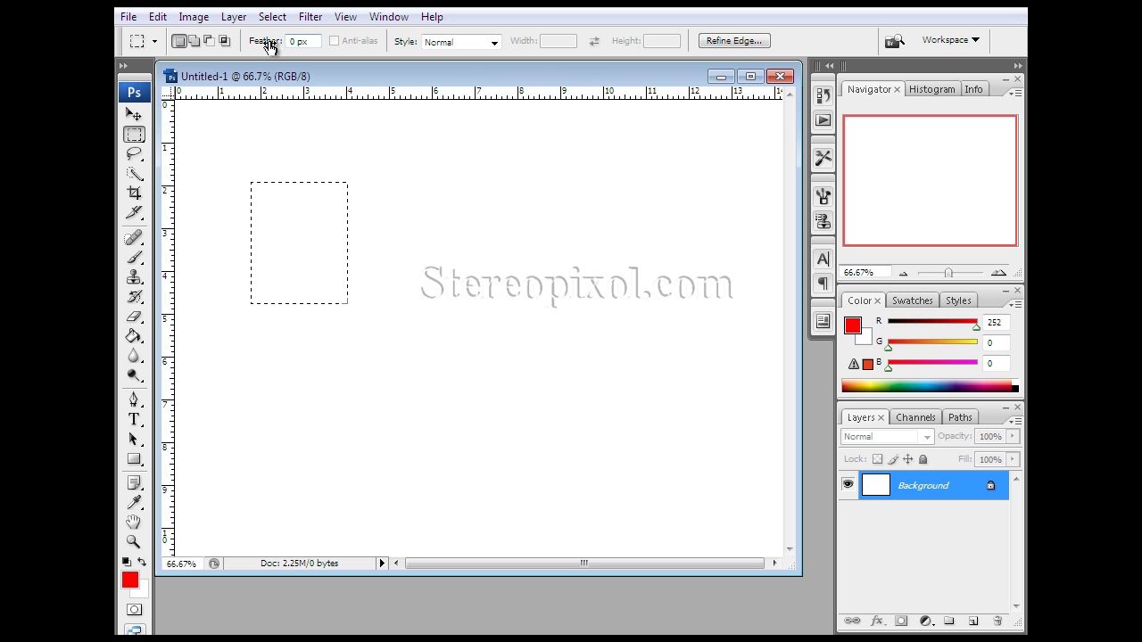
- Set the marquee feather to 18 px and fill the existing rectangular selection with the red foreground color
drag(265, 41, 282, 46)
click(134, 336)
click(289, 248)
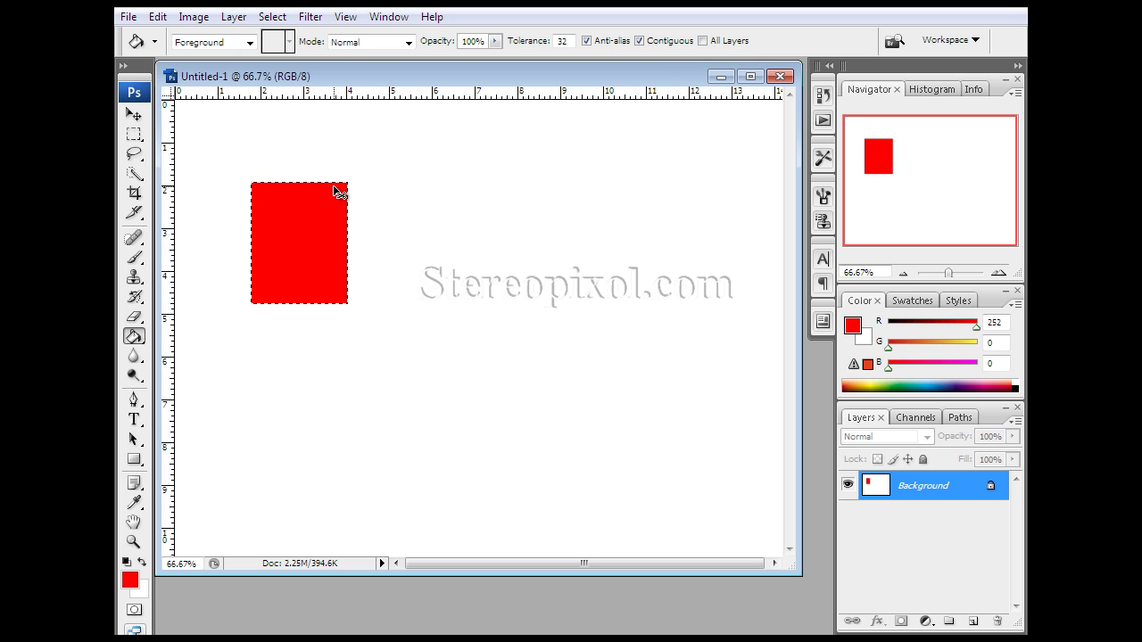
- Undo the red fill, deselect the rectangle and return to the Rectangular Marquee tool
key(ctrl+z)
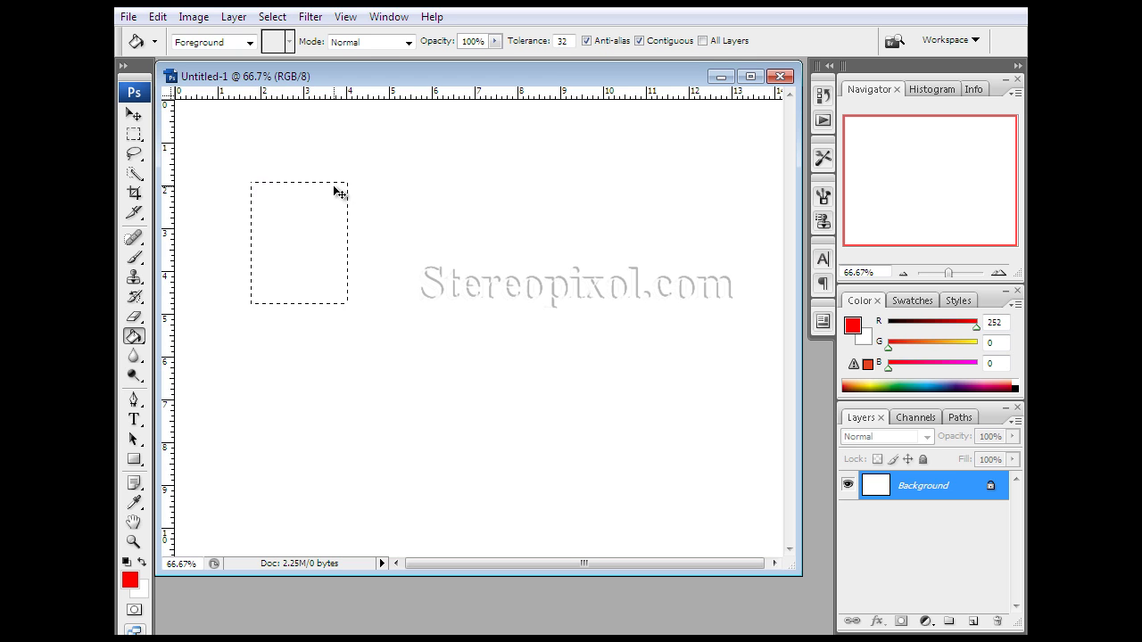
key(ctrl+d)
click(133, 136)
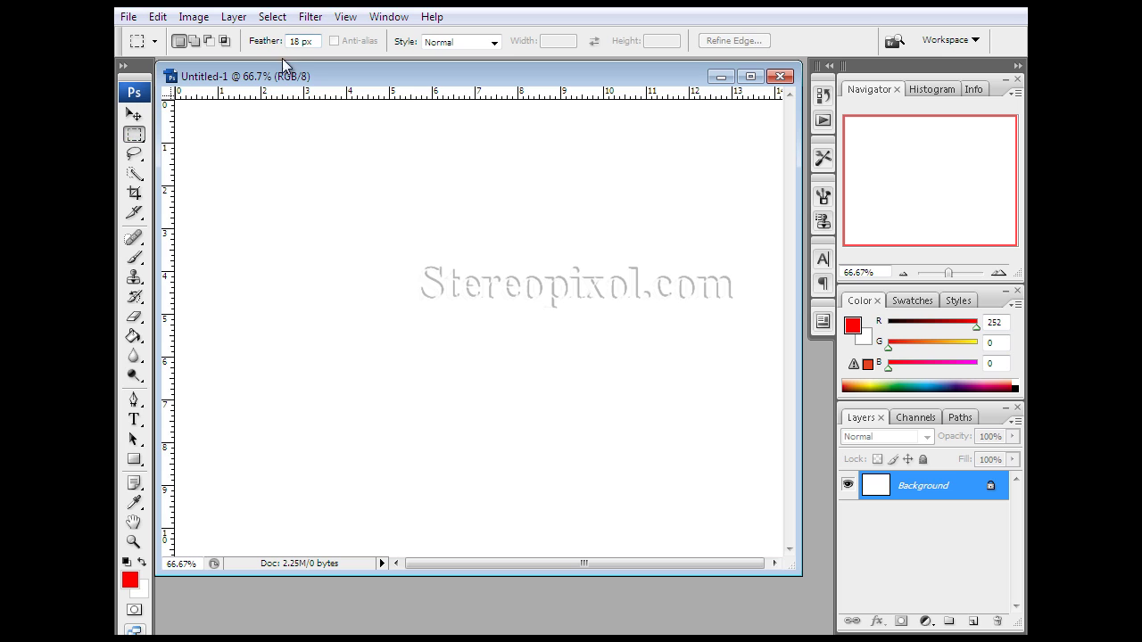
- Set the marquee feather to 11 px, select a square in the canvas's upper-left area, fill it with the red foreground color and deselect it
drag(256, 55, 250, 57)
drag(322, 195, 461, 336)
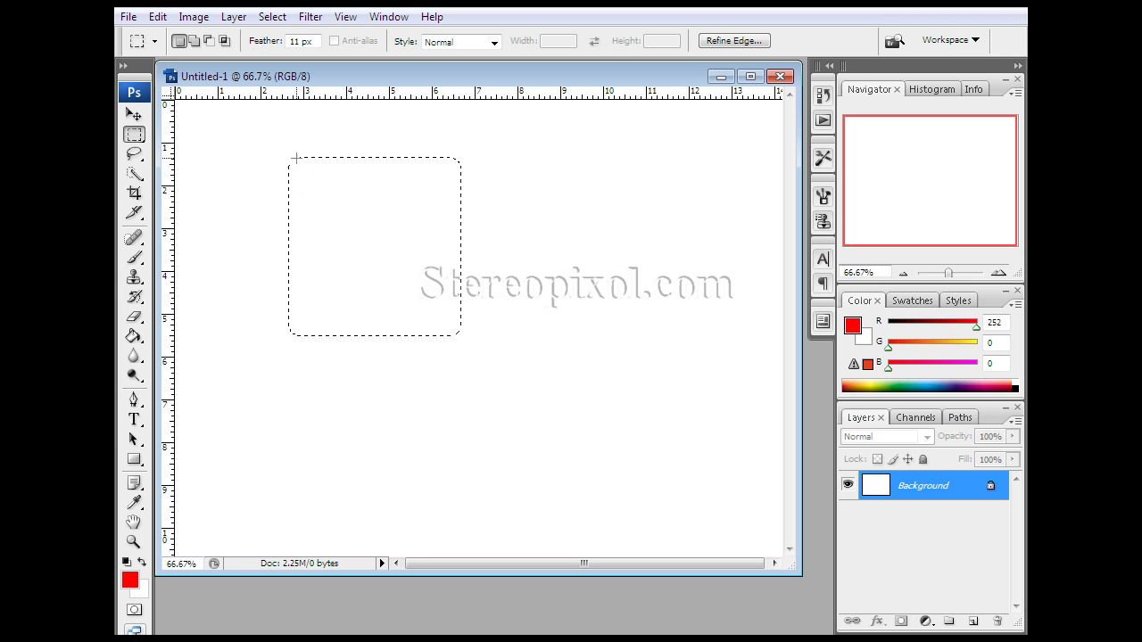
click(134, 337)
click(364, 225)
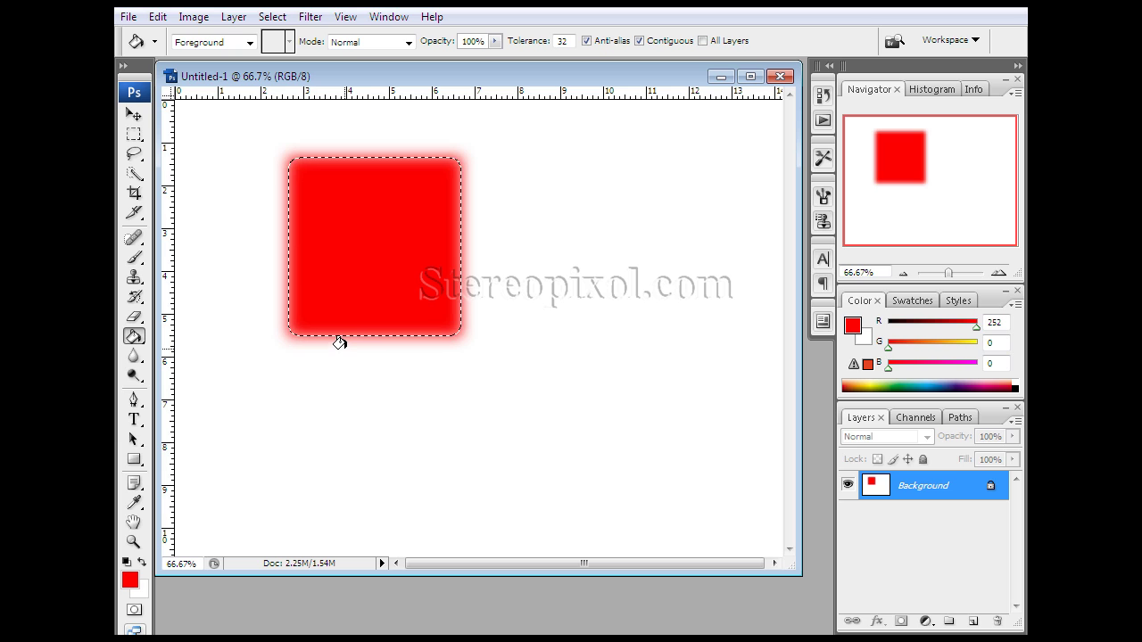
key(ctrl+d)
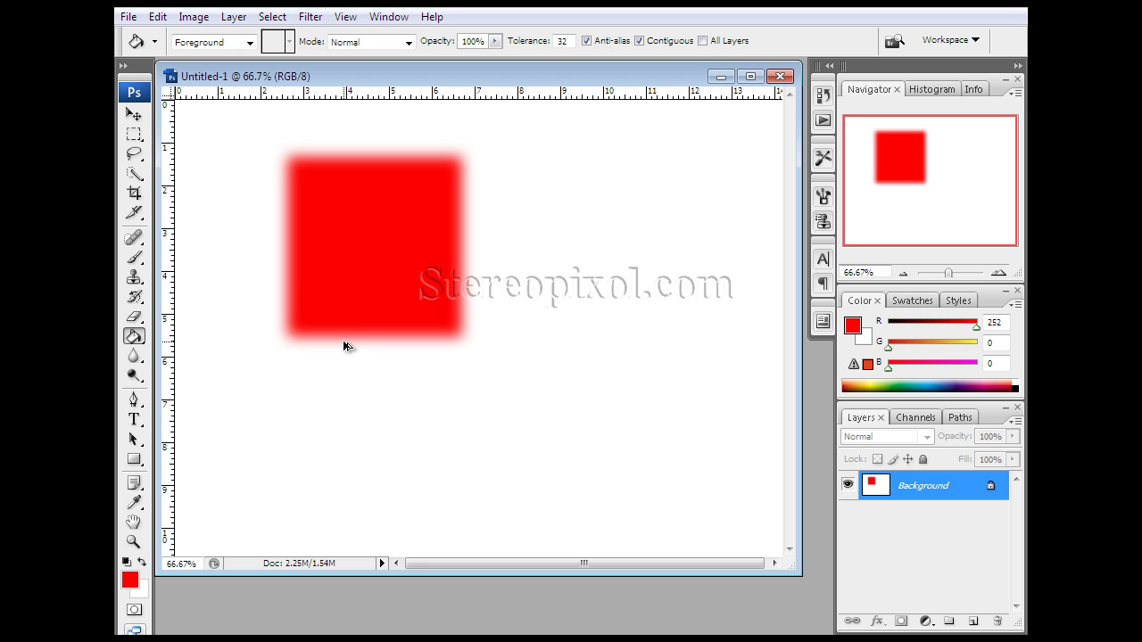
- Undo the red fill and its square selection, return to the Rectangular Marquee tool and reset its feather to 0 px
key(ctrl+z)
key(ctrl+alt+z)
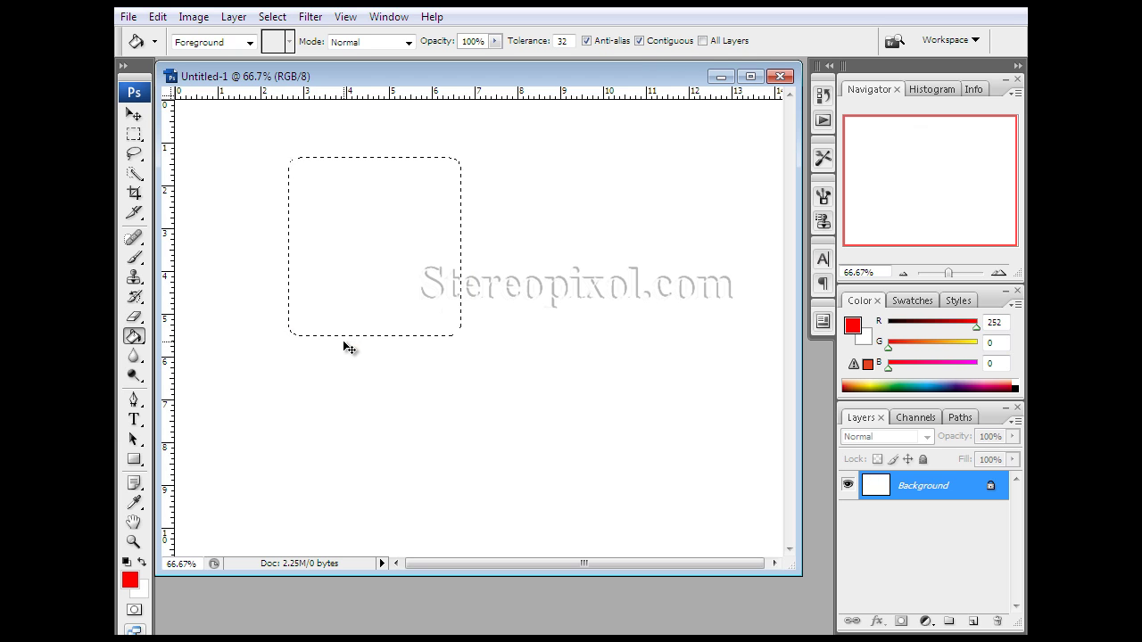
key(ctrl+alt+z)
click(134, 134)
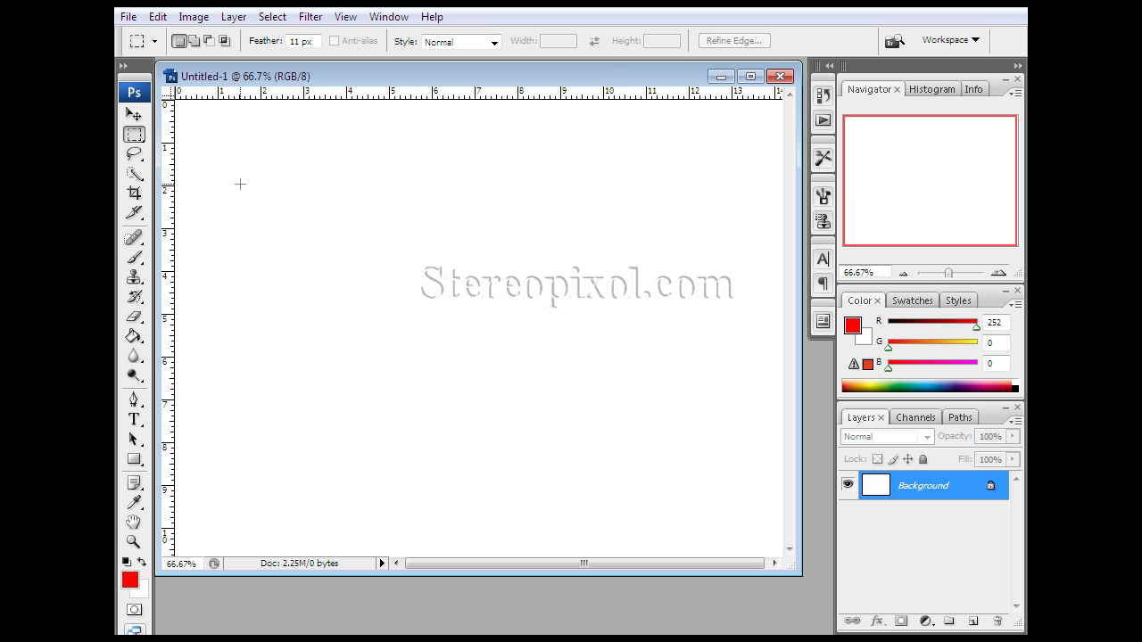
drag(262, 40, 234, 46)
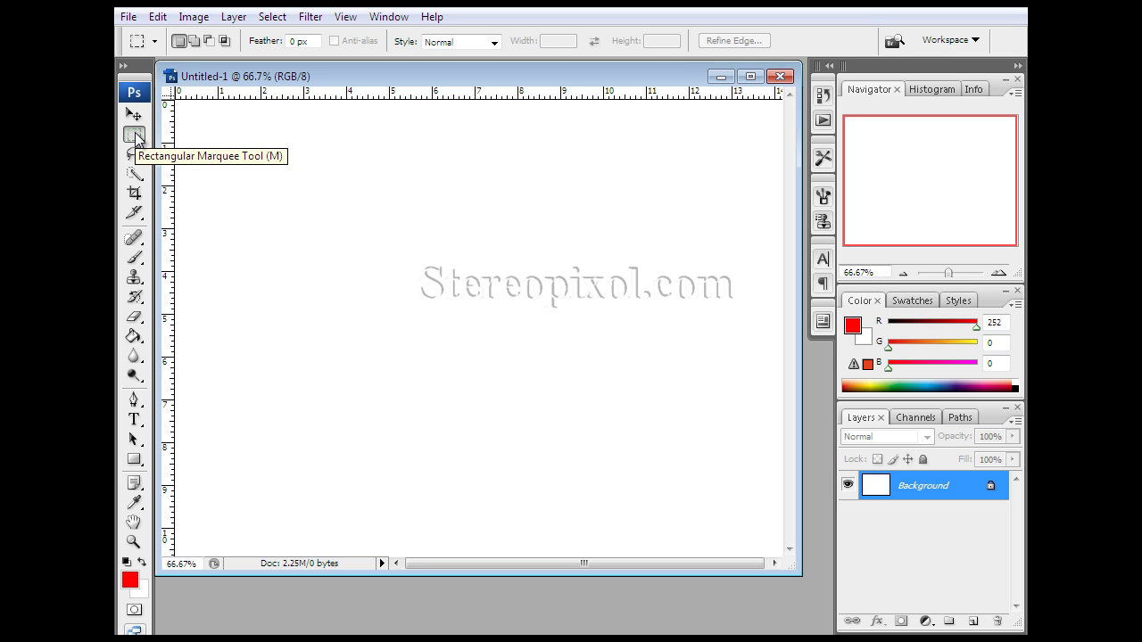
- Switch to the Elliptical Marquee tool to show its Anti-alias option, and return to the Rectangular Marquee tool
drag(136, 139, 204, 155)
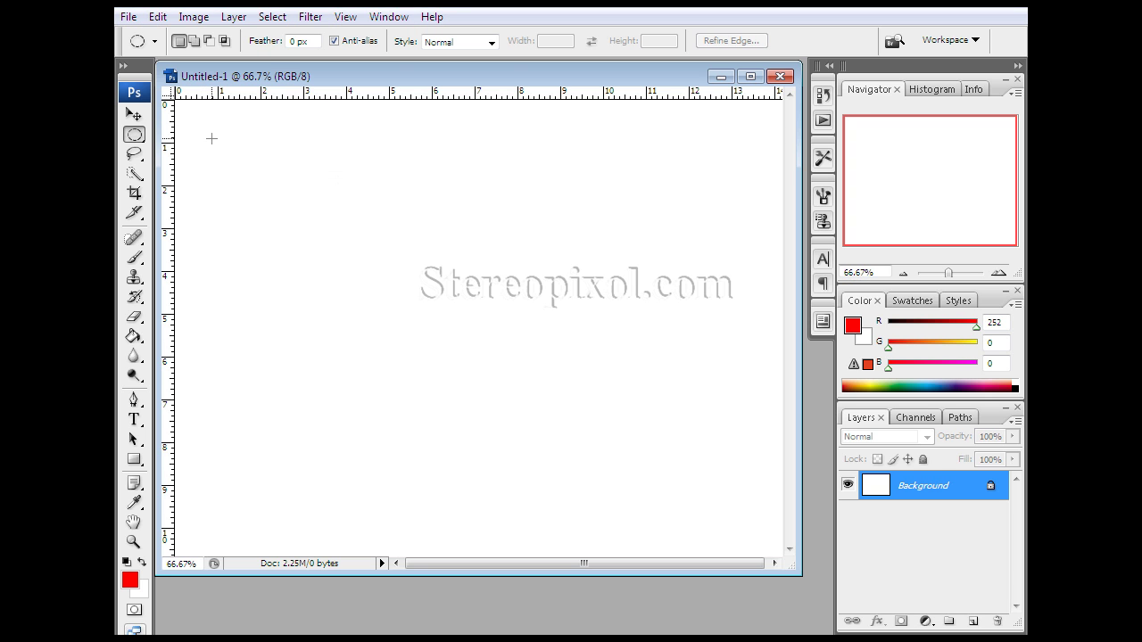
click(135, 135)
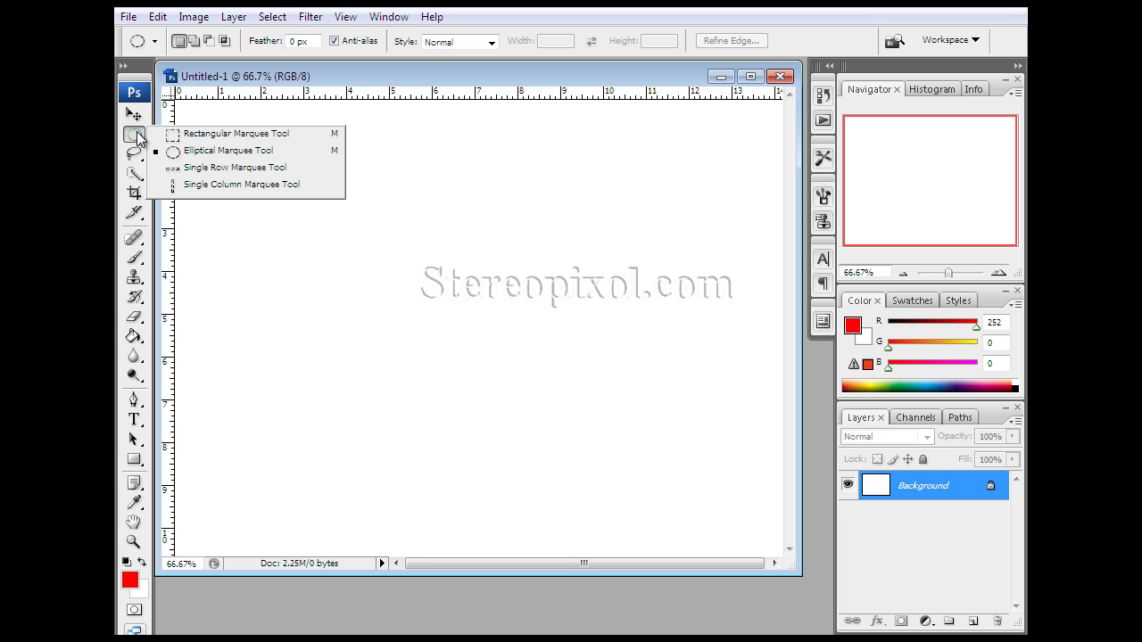
click(188, 134)
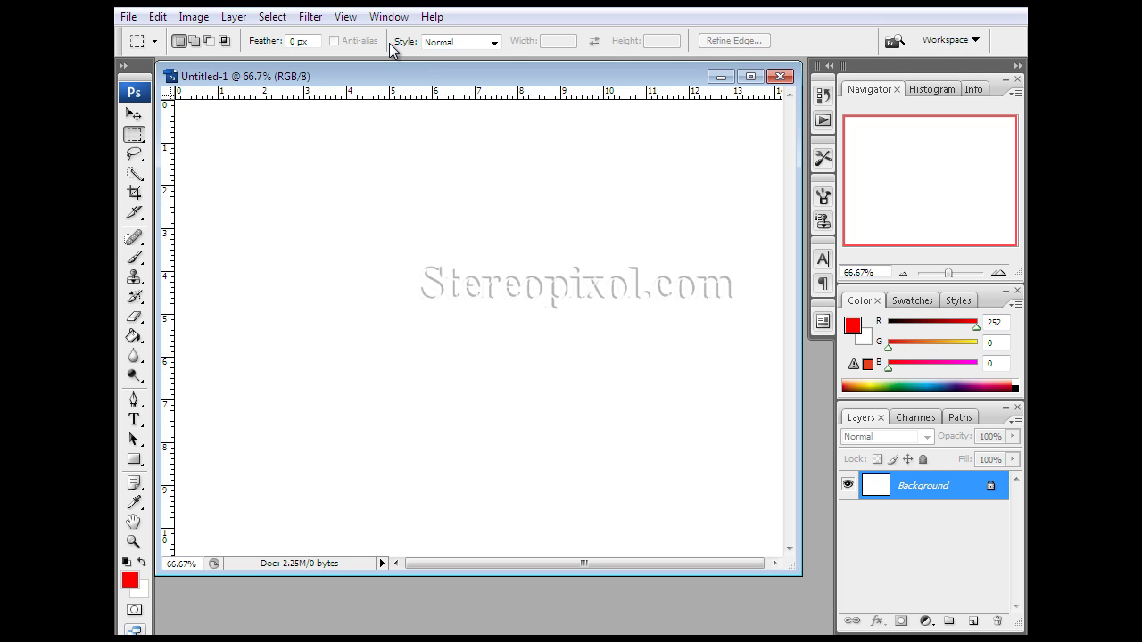
- Switch the marquee style through Fixed Ratio and Fixed Size, ending on Normal
click(441, 45)
click(444, 46)
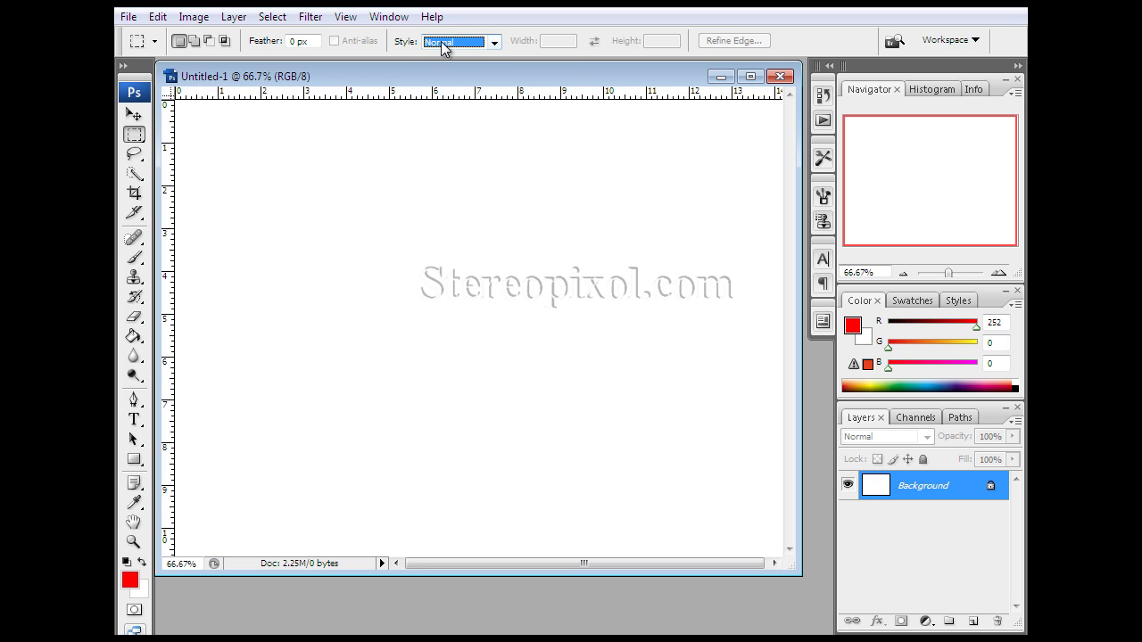
click(451, 46)
click(466, 62)
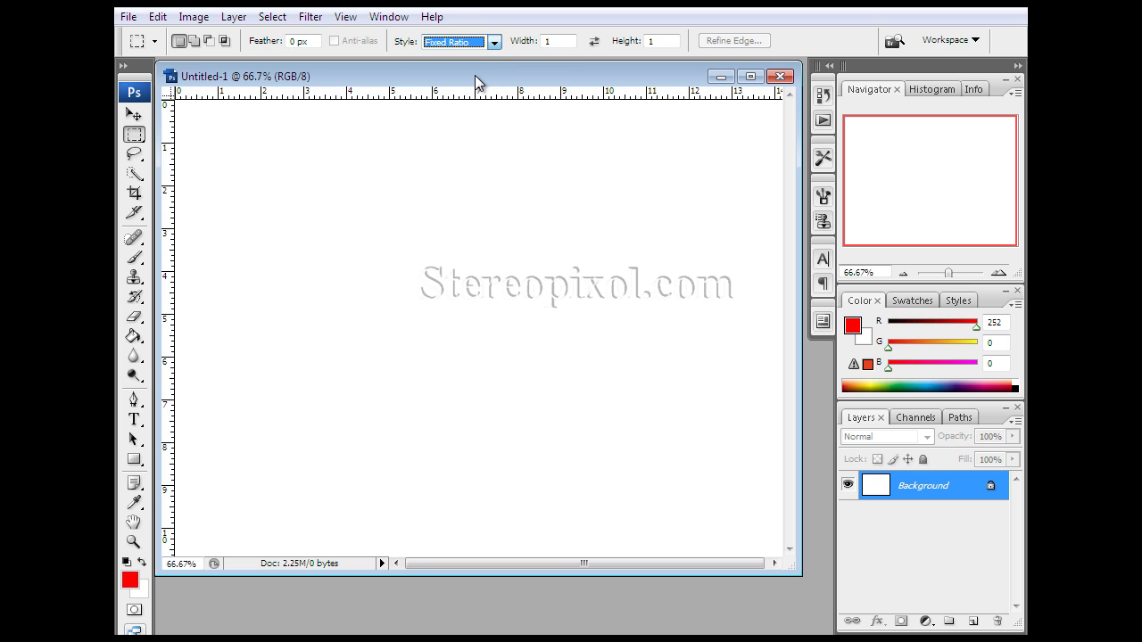
click(473, 45)
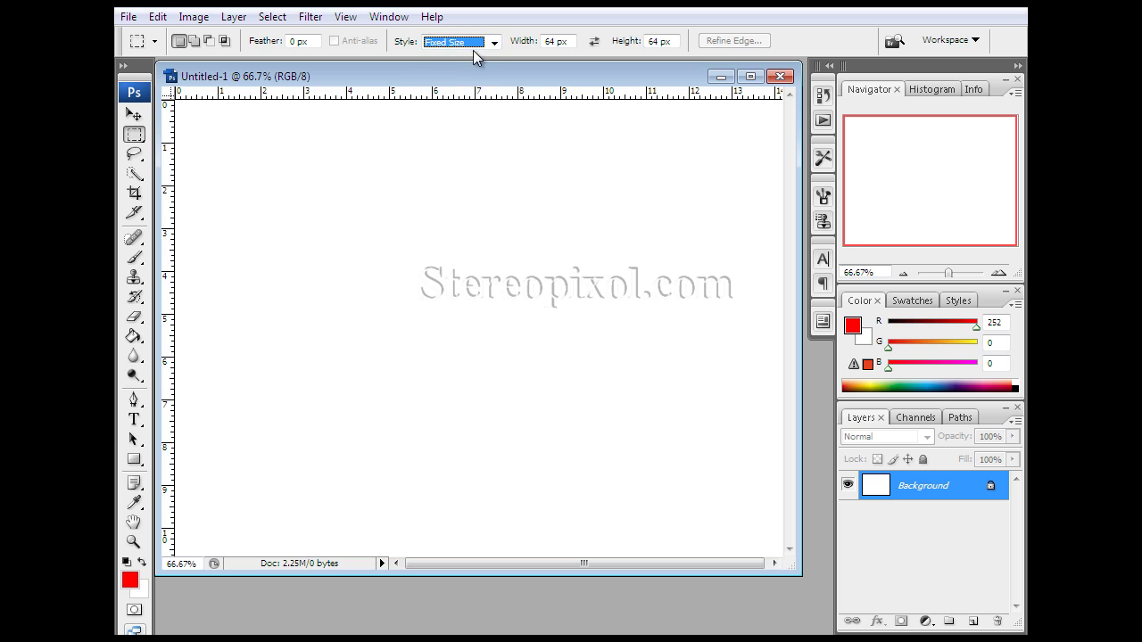
click(475, 42)
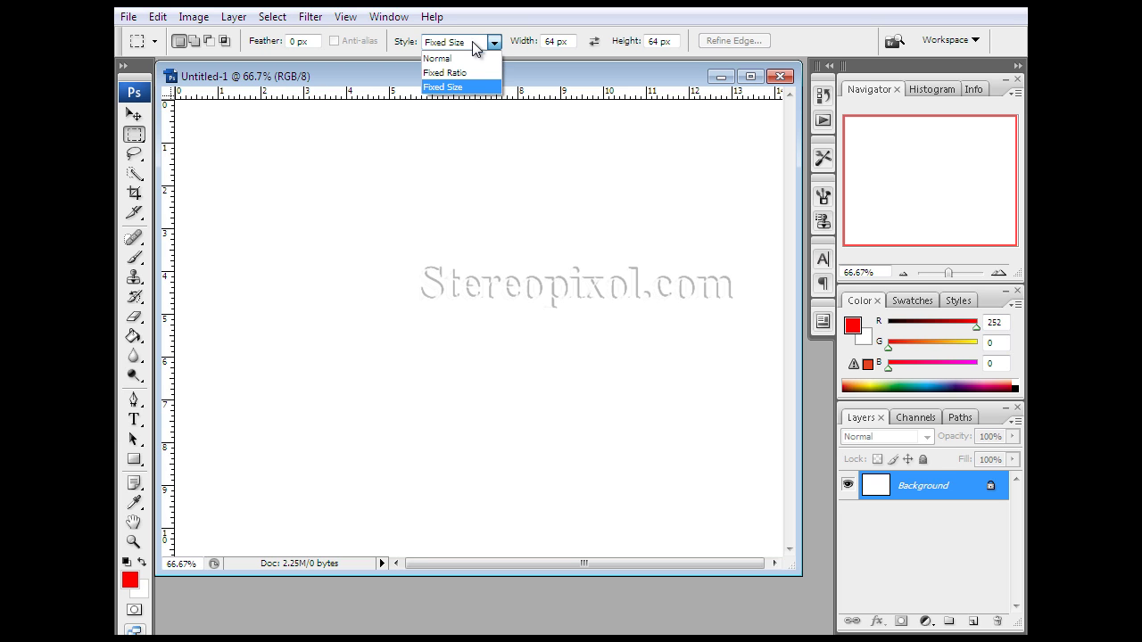
click(469, 55)
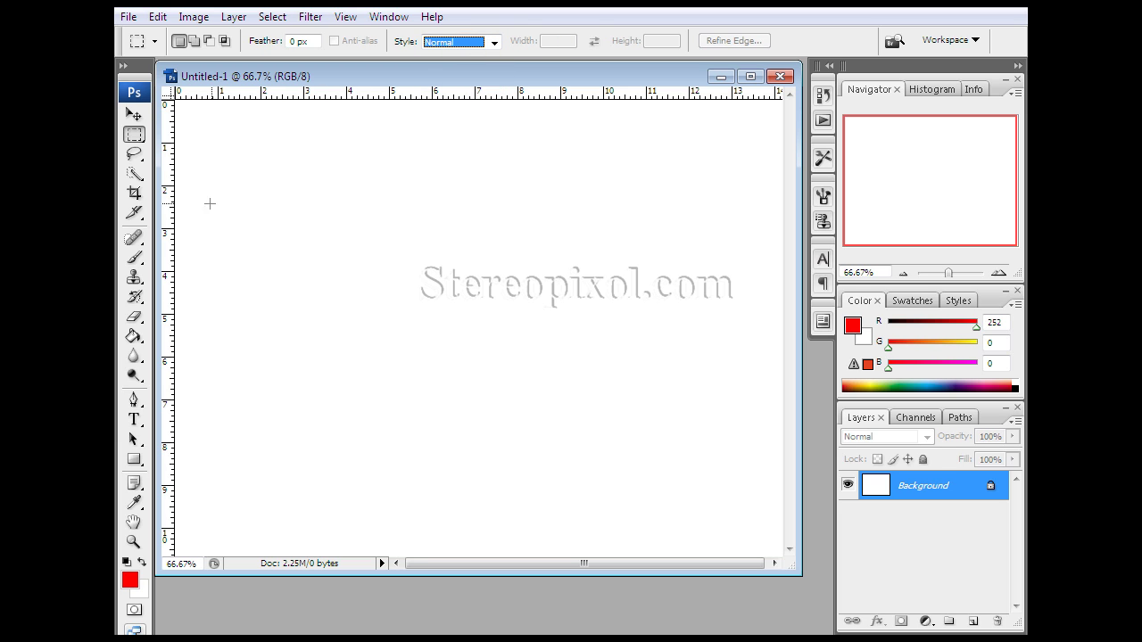
- Draw several rectangular selections of varying proportions across the canvas in Normal style, each replacing the previous one
drag(228, 183, 301, 278)
drag(355, 186, 438, 283)
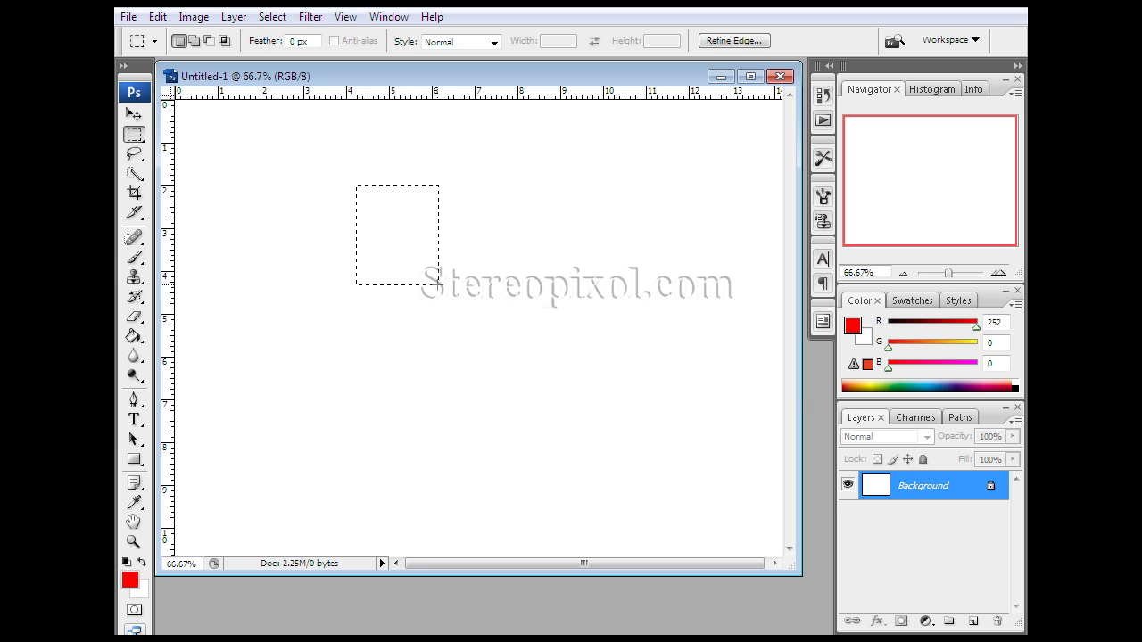
drag(487, 204, 607, 354)
drag(277, 264, 490, 324)
click(520, 248)
mouse_move(354, 331)
mouse_down()
mouse_move(440, 464)
mouse_move(594, 377)
mouse_up()
- Set the marquee style to Fixed Ratio, draw several square selections at a 1:1 ratio and deselect the last one
click(463, 46)
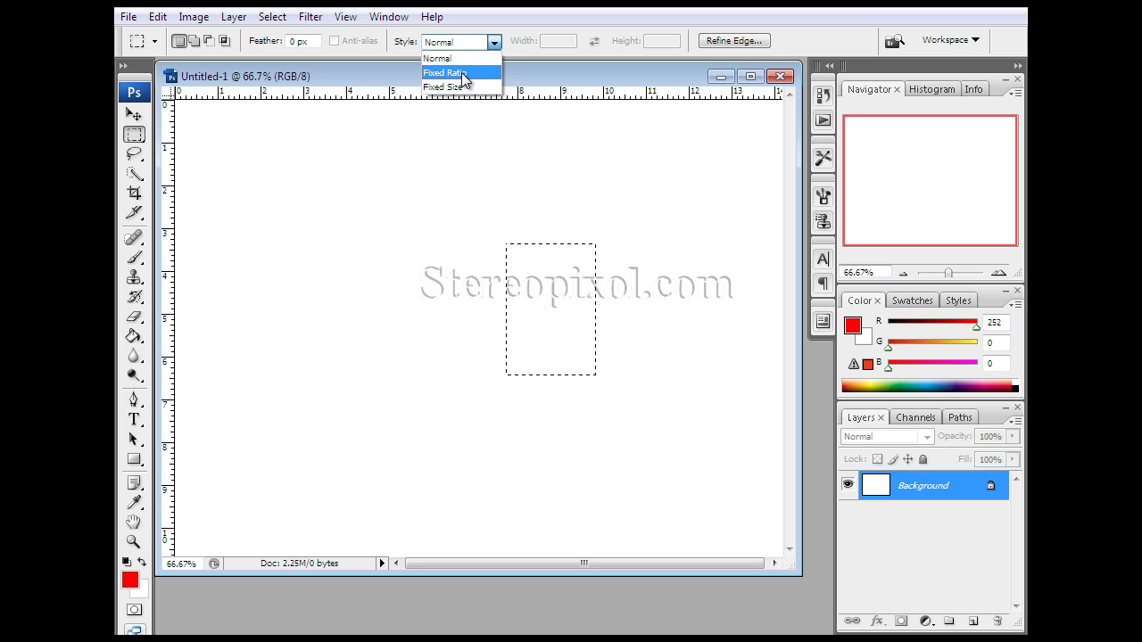
click(462, 72)
click(449, 217)
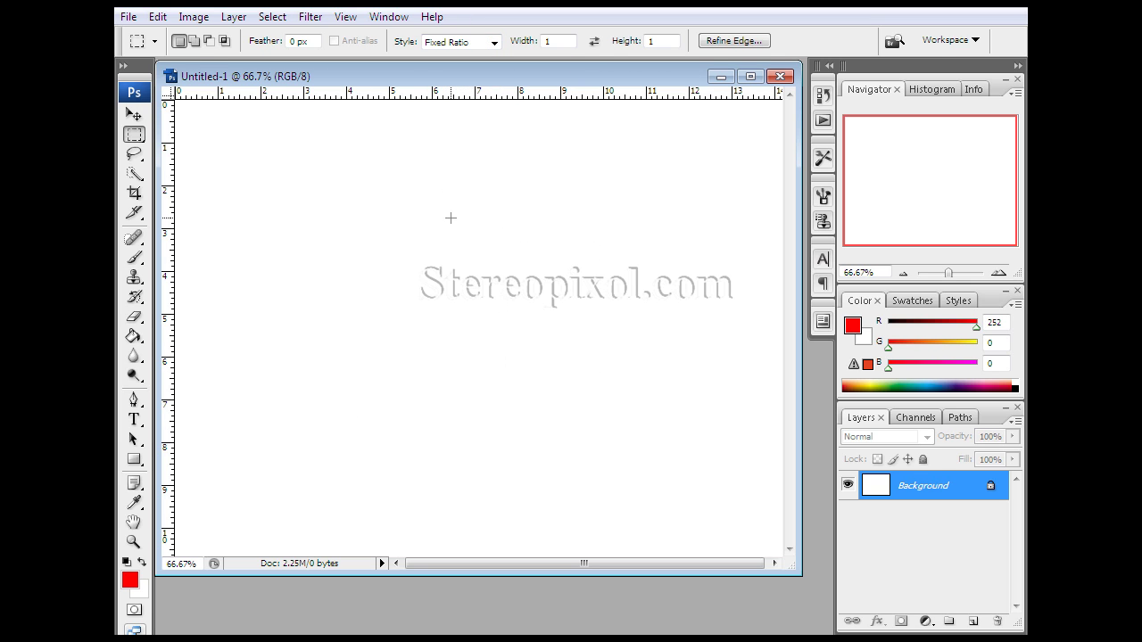
drag(351, 187, 477, 316)
mouse_move(538, 191)
mouse_down()
mouse_move(757, 443)
mouse_move(479, 530)
mouse_move(232, 527)
mouse_move(390, 390)
mouse_move(311, 438)
mouse_move(389, 392)
mouse_move(535, 196)
mouse_up()
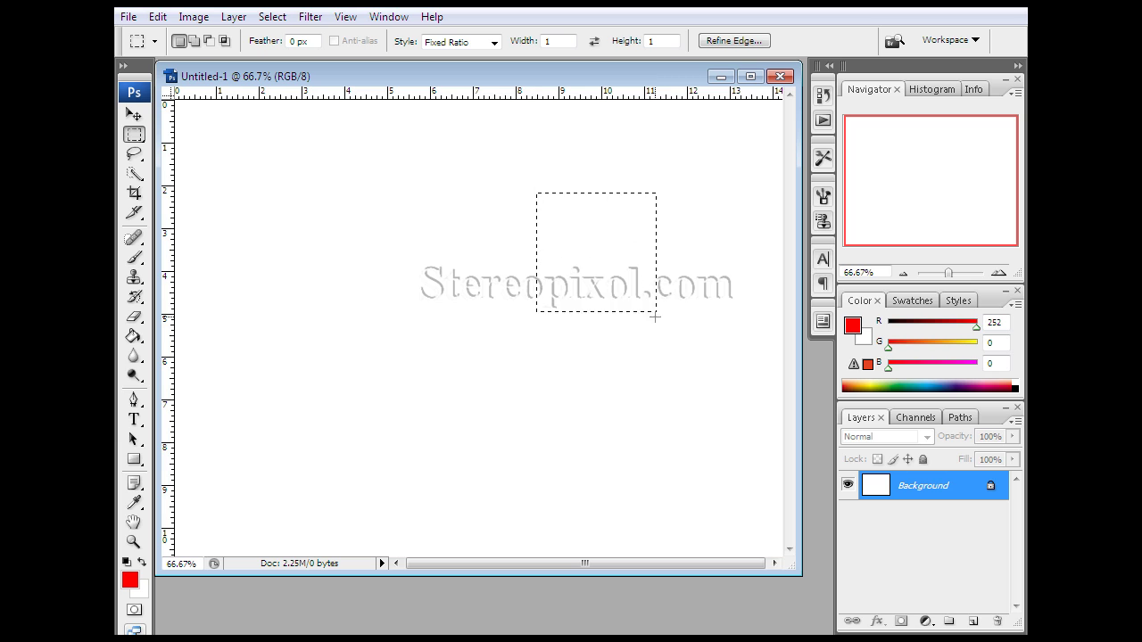
drag(655, 317, 671, 346)
click(564, 41)
drag(302, 167, 520, 342)
click(538, 223)
- Set the fixed-ratio width to 2 and draw a 2:1 rectangular selection across the canvas's upper middle area
double_click(569, 41)
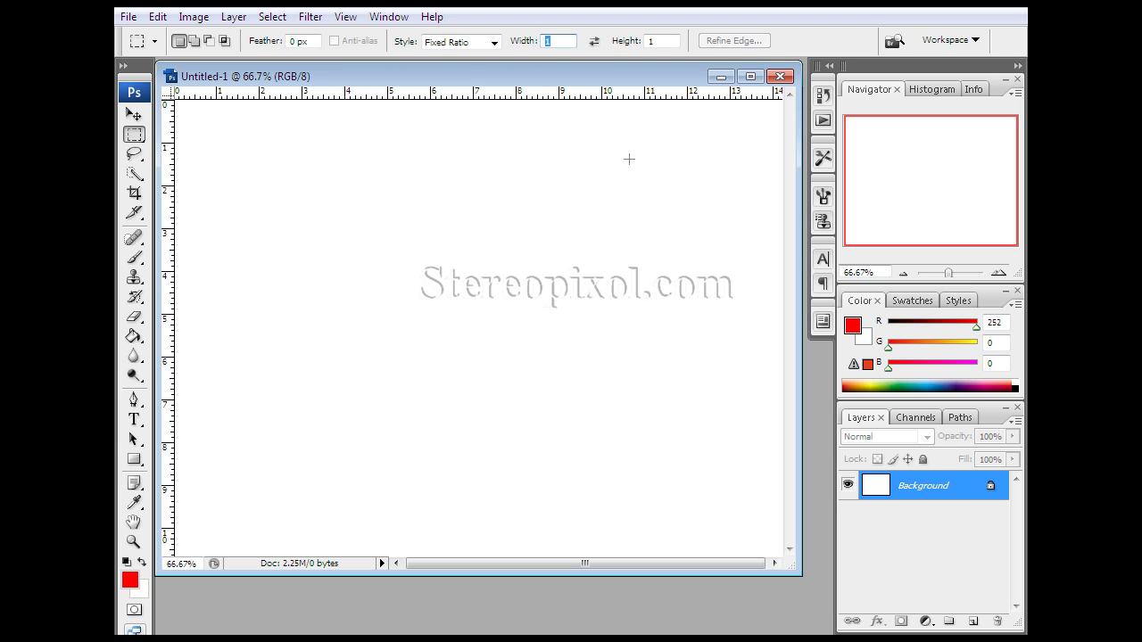
text(2)
drag(550, 308, 615, 520)
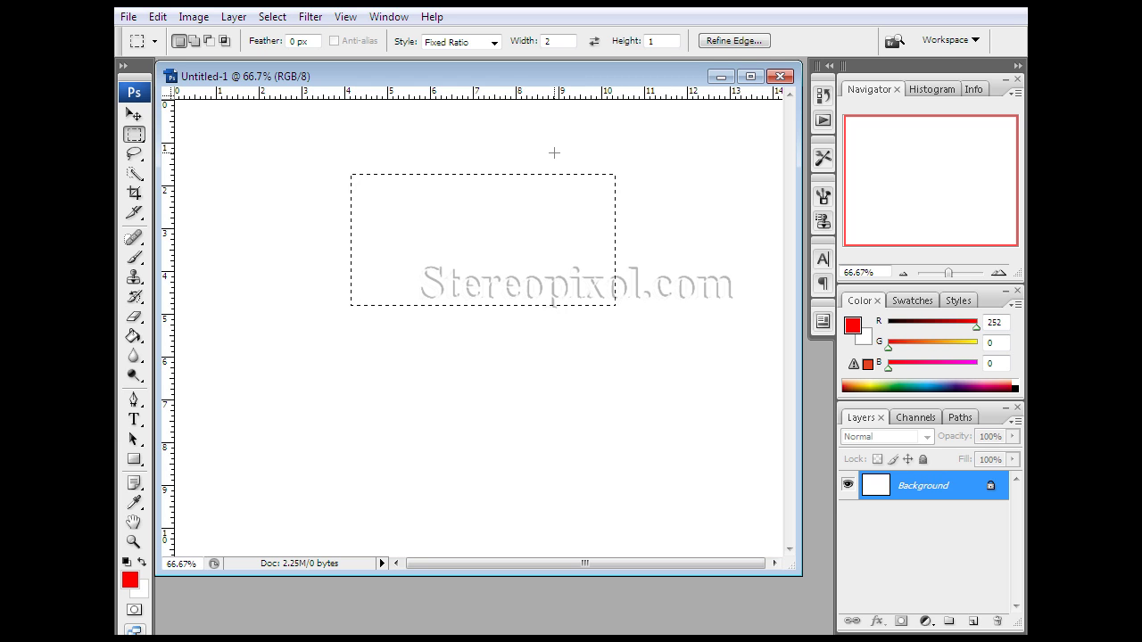
- Set the marquee style to Fixed Size, clear the old selection and place 64 × 64 px square selections on the canvas
click(494, 41)
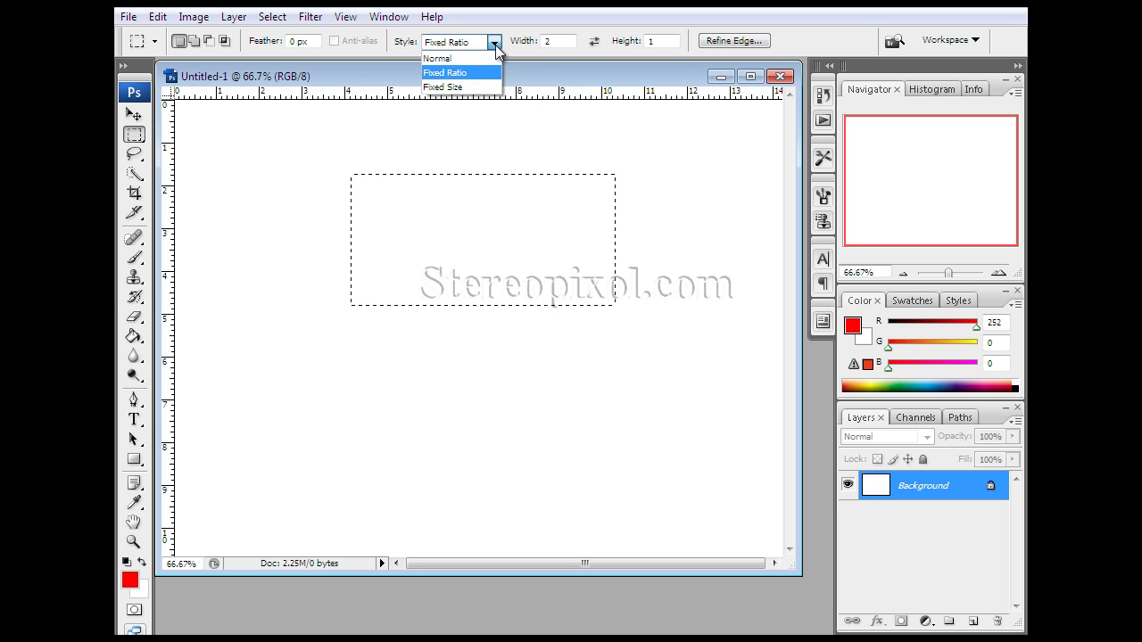
click(495, 88)
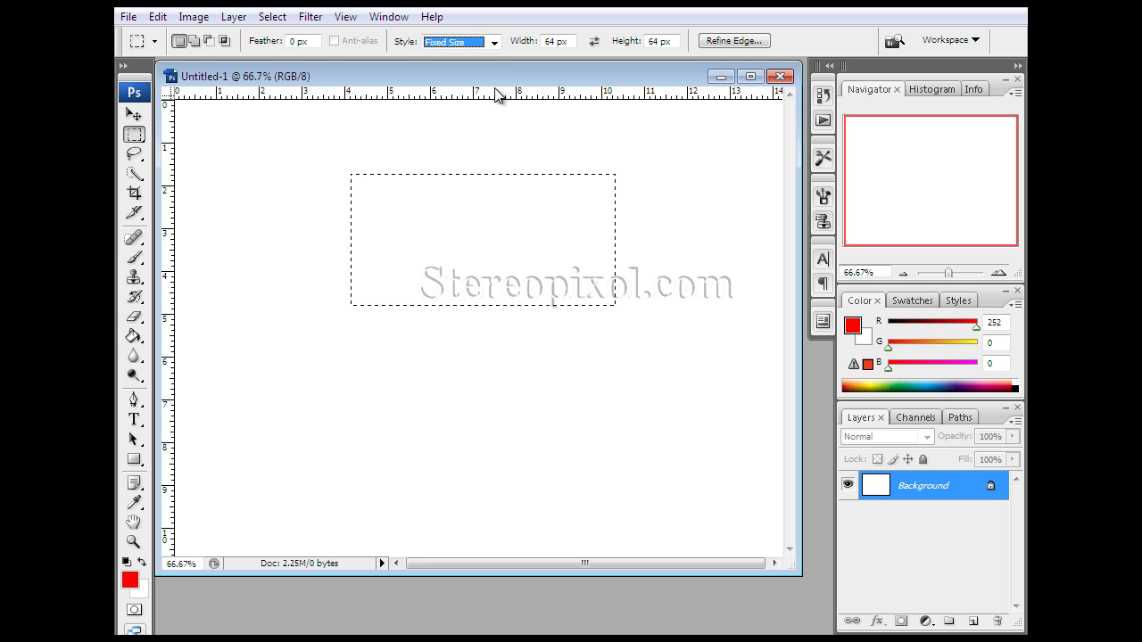
key(ctrl+d)
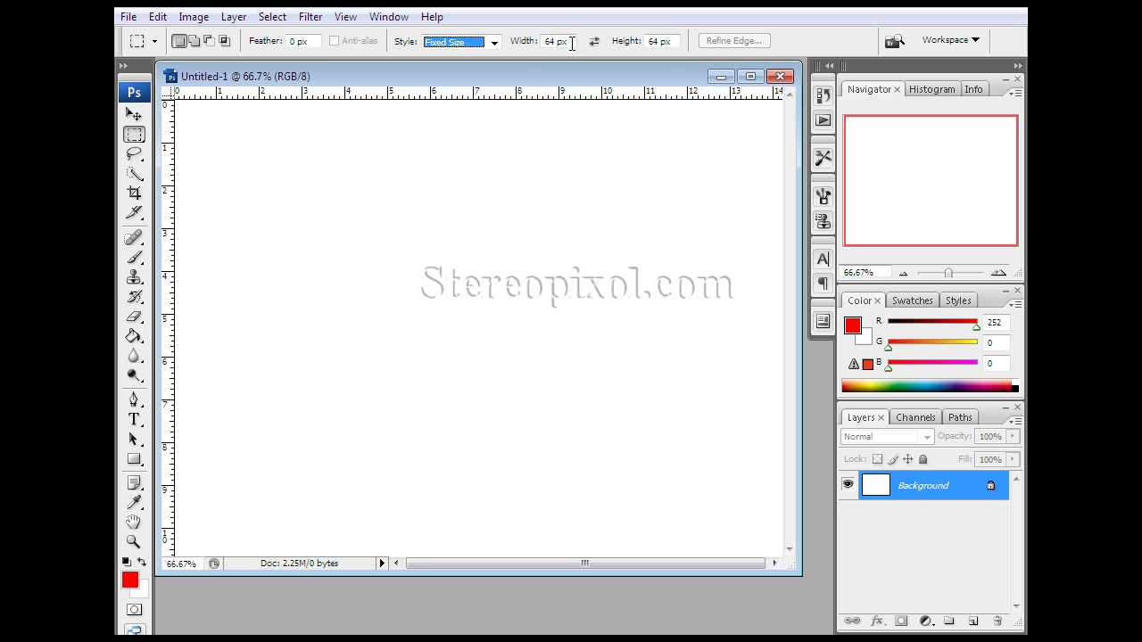
click(369, 215)
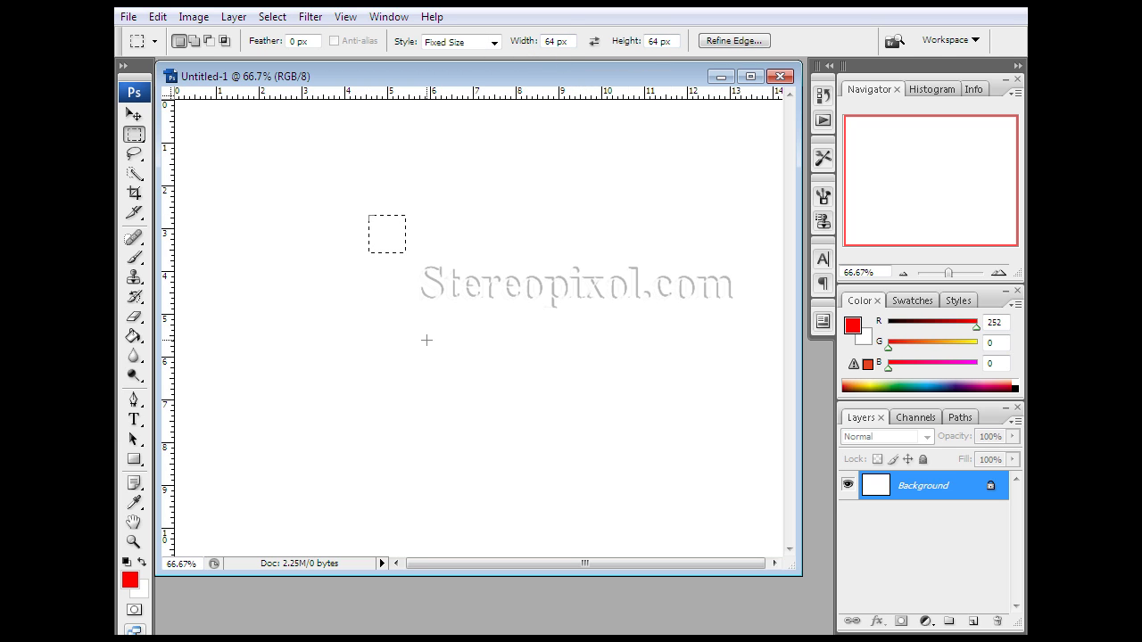
drag(525, 282, 536, 234)
drag(575, 268, 546, 284)
- Set the fixed size to 160 px wide and 600 px high, place a tall selection and shift it toward the canvas's right side
drag(554, 41, 545, 47)
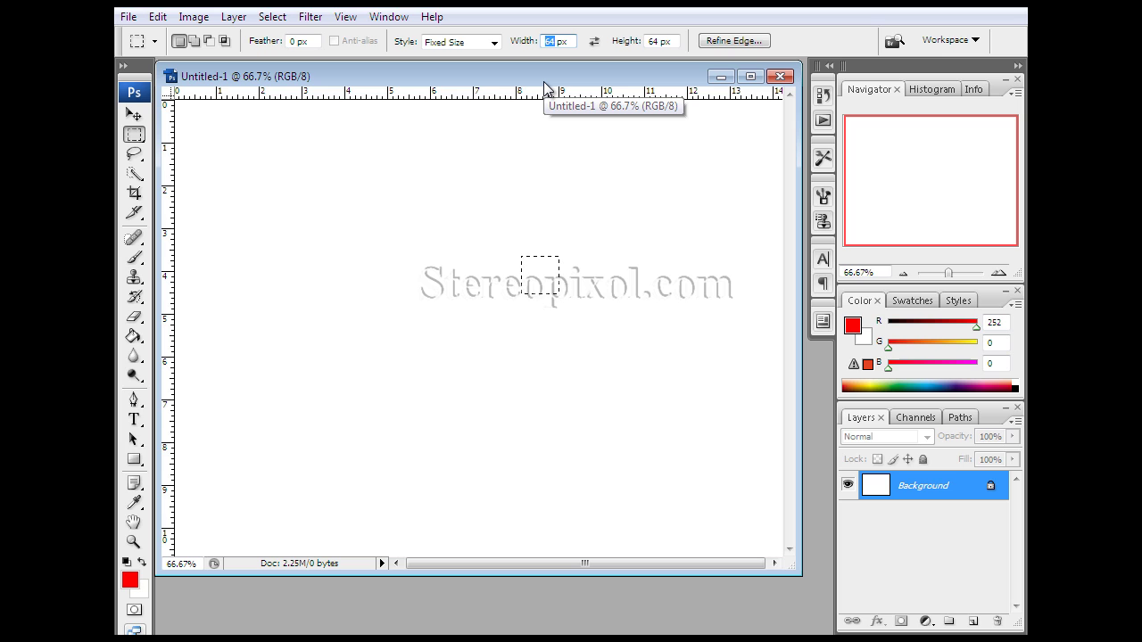
key(ctrl+d)
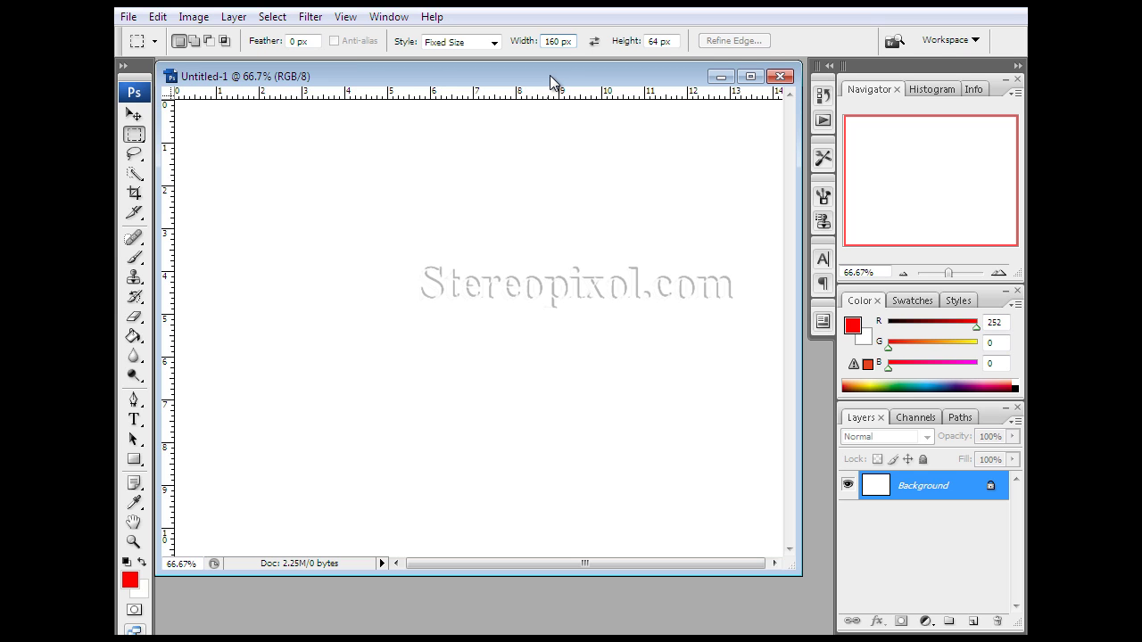
double_click(660, 41)
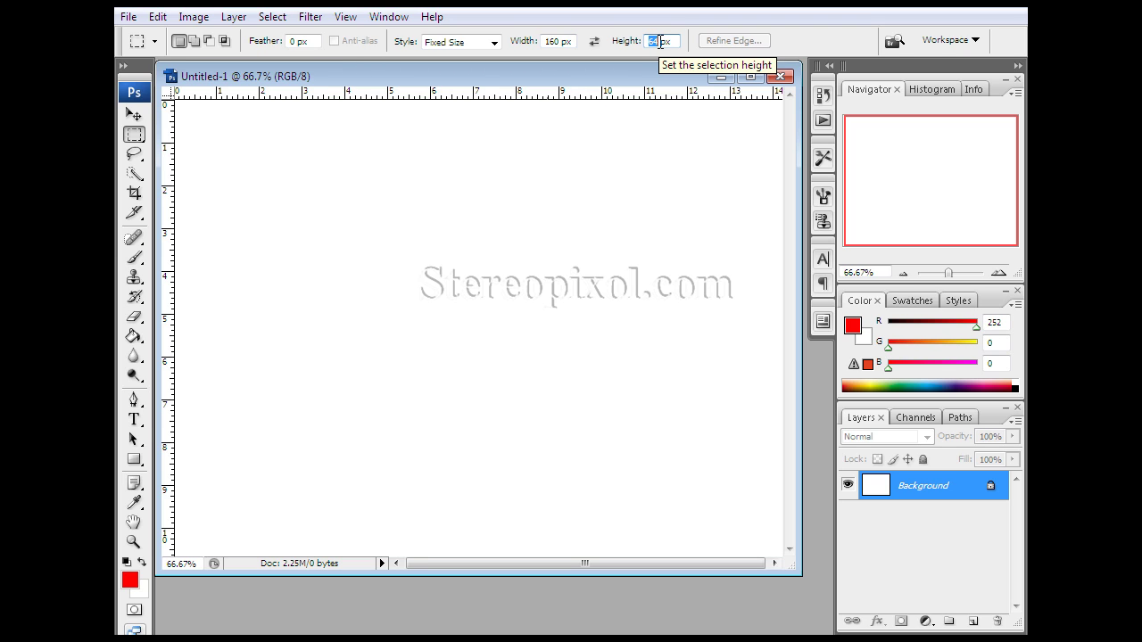
text(600)
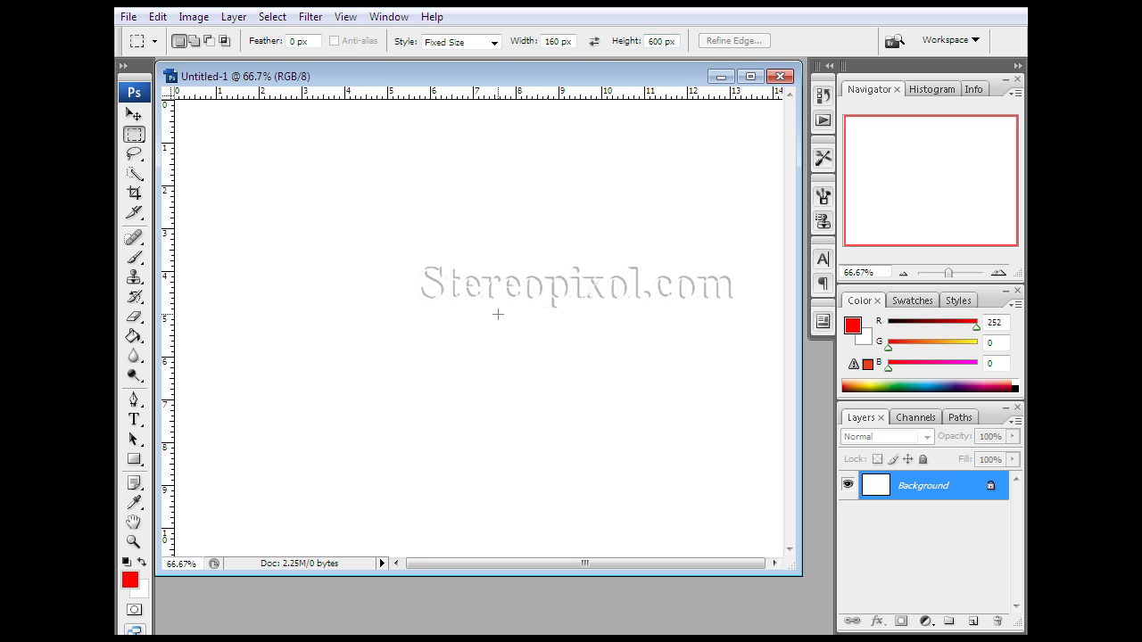
click(460, 148)
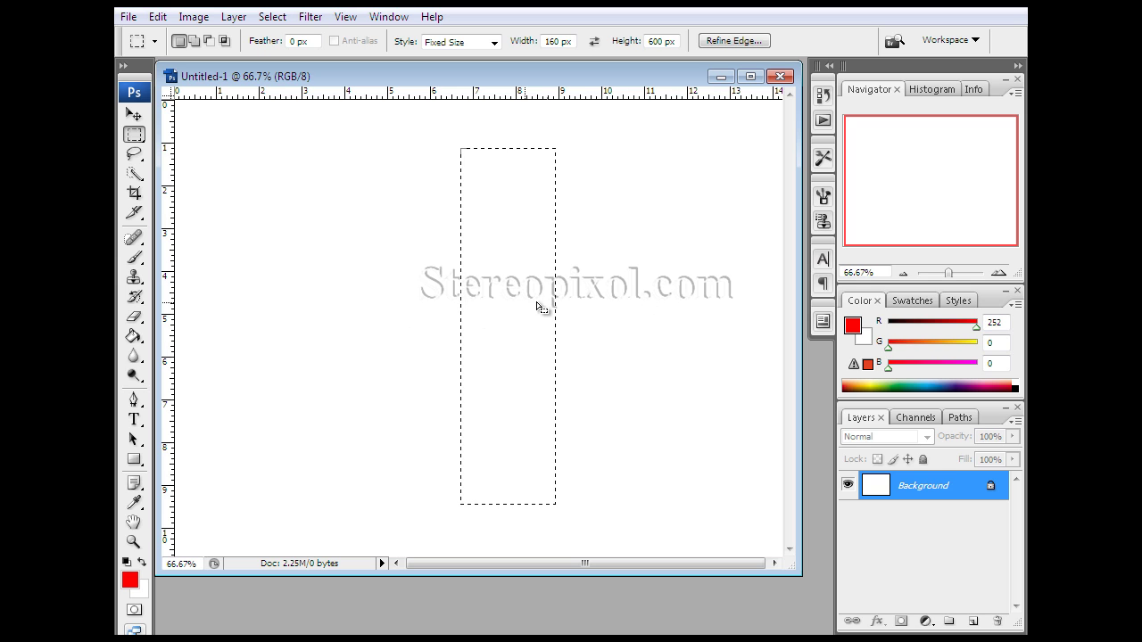
drag(511, 309, 656, 317)
drag(652, 271, 652, 268)
- Return the marquee style to Normal and replace the tall selection with a freely sized rectangle in the canvas's upper-left area
click(464, 42)
click(471, 56)
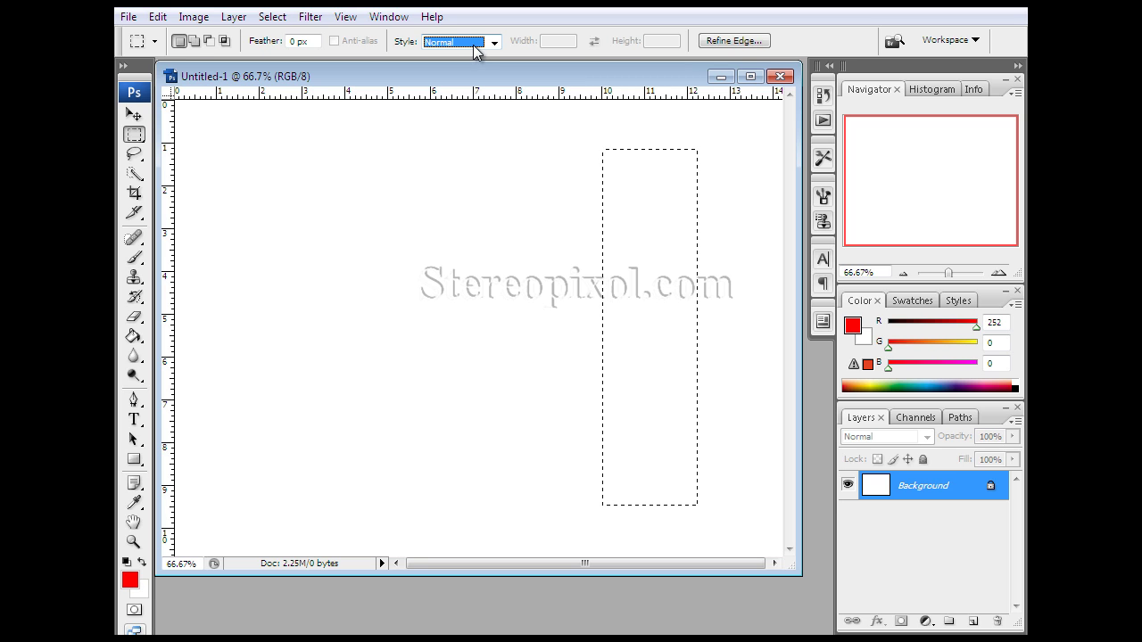
click(523, 217)
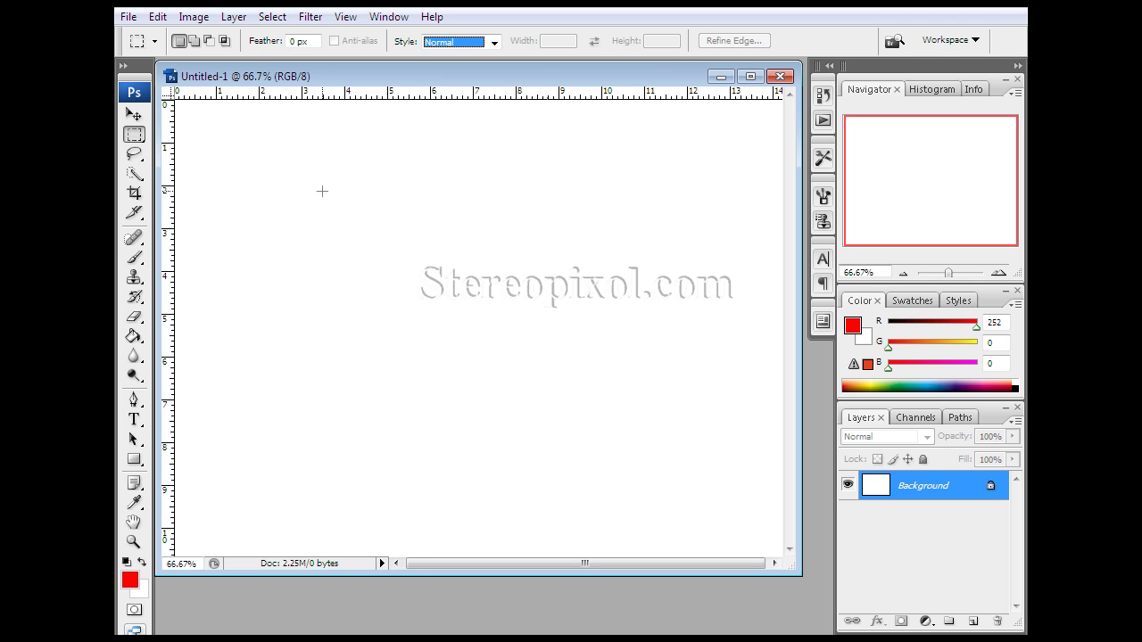
drag(322, 190, 505, 346)
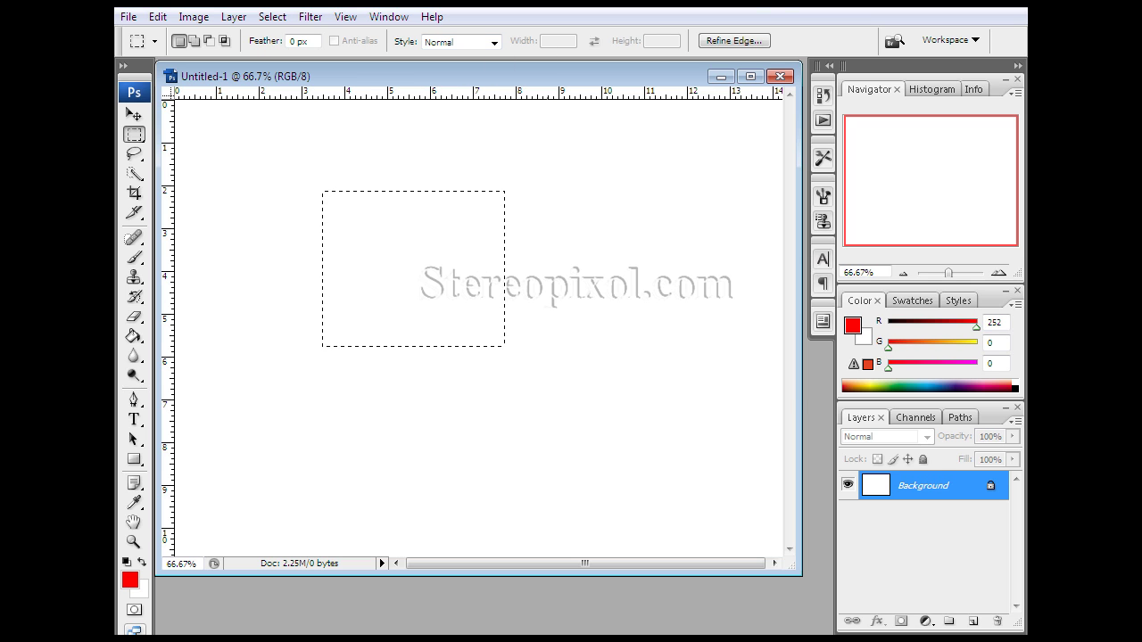
- Open Refine Edge for the rectangular selection and change its preview from On Black to the standard selection outline
click(733, 41)
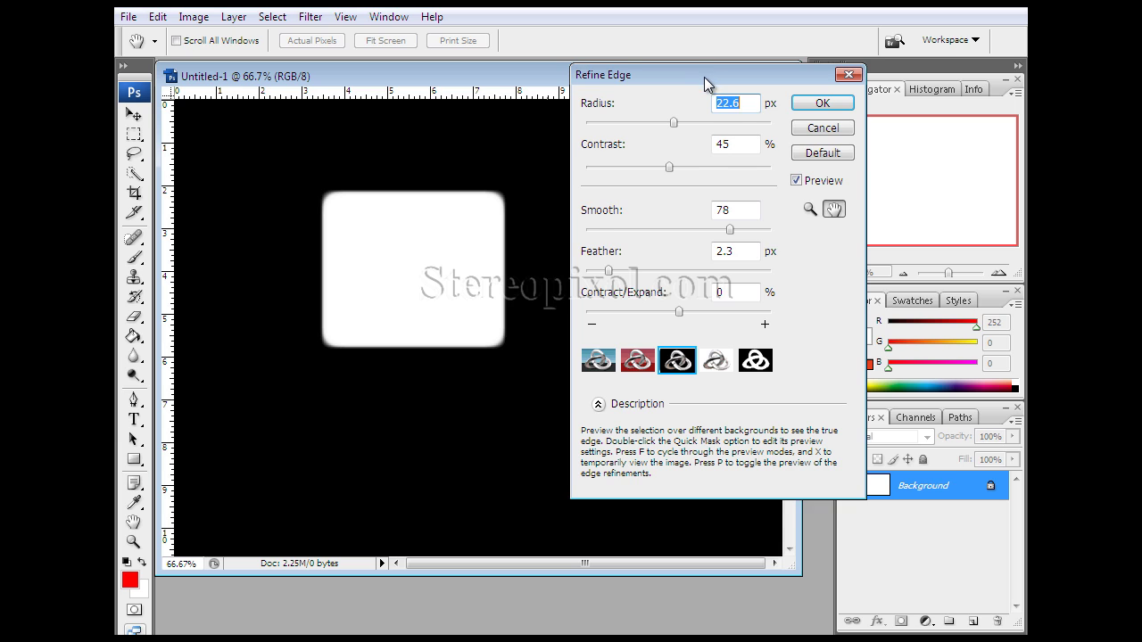
drag(704, 77, 703, 89)
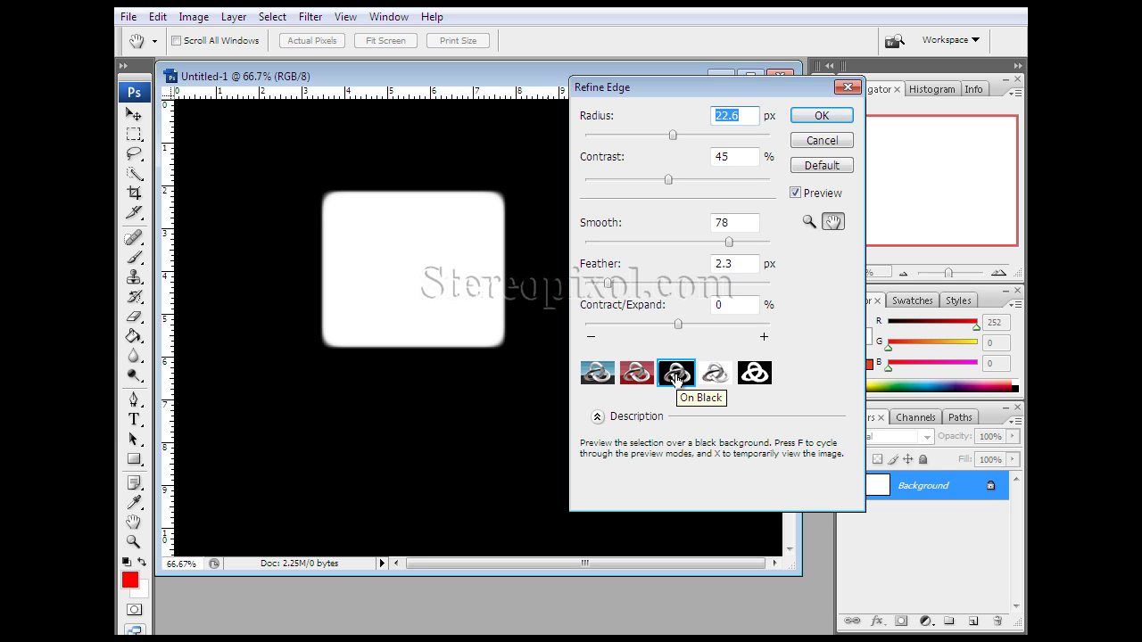
click(598, 375)
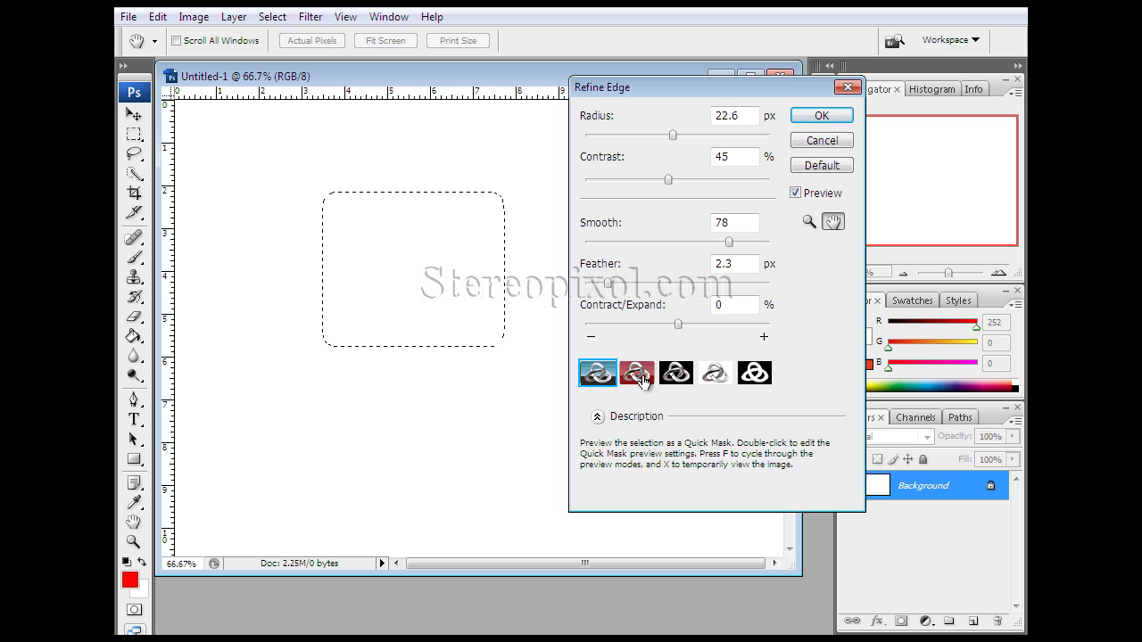
- Preview the refined selection as a Quick Mask, and switch the preview to a black background
click(639, 376)
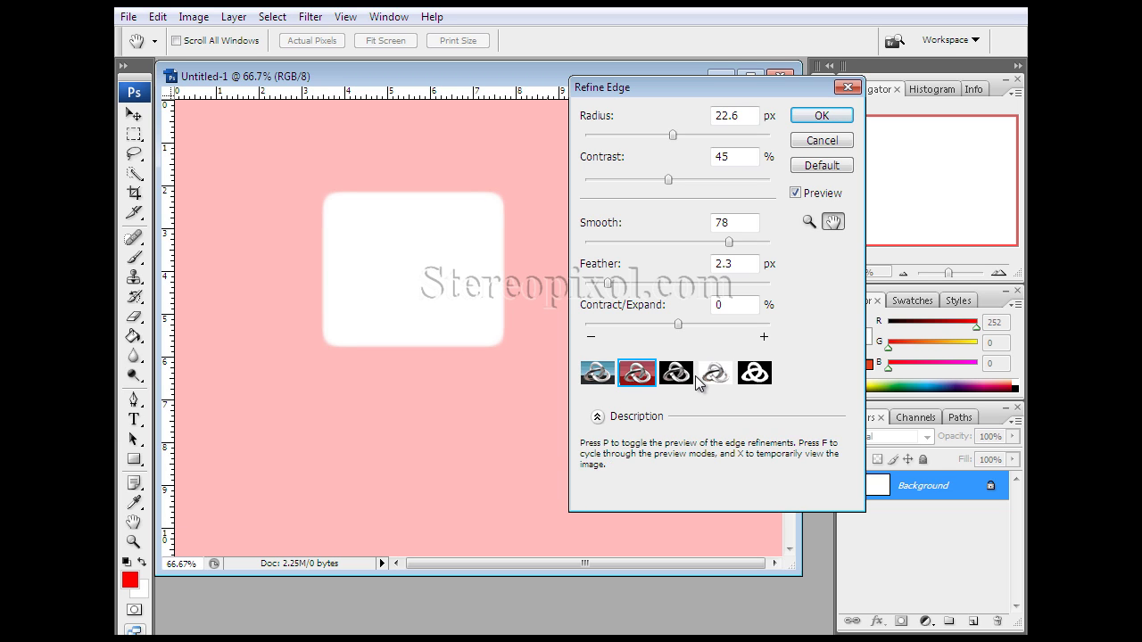
click(682, 380)
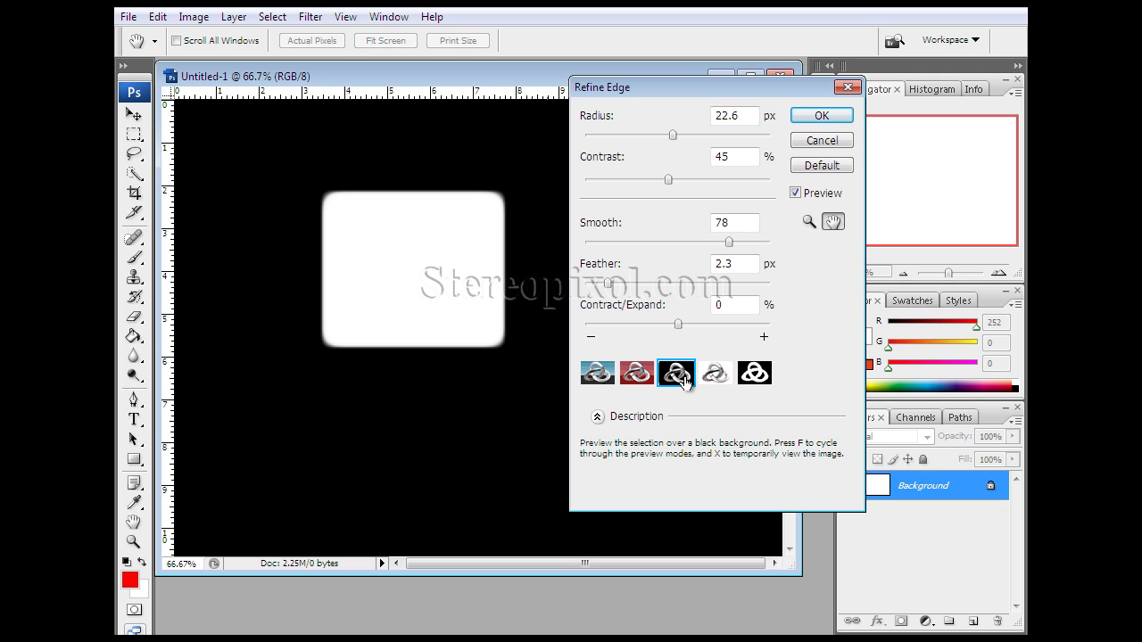
mouse_move(687, 284)
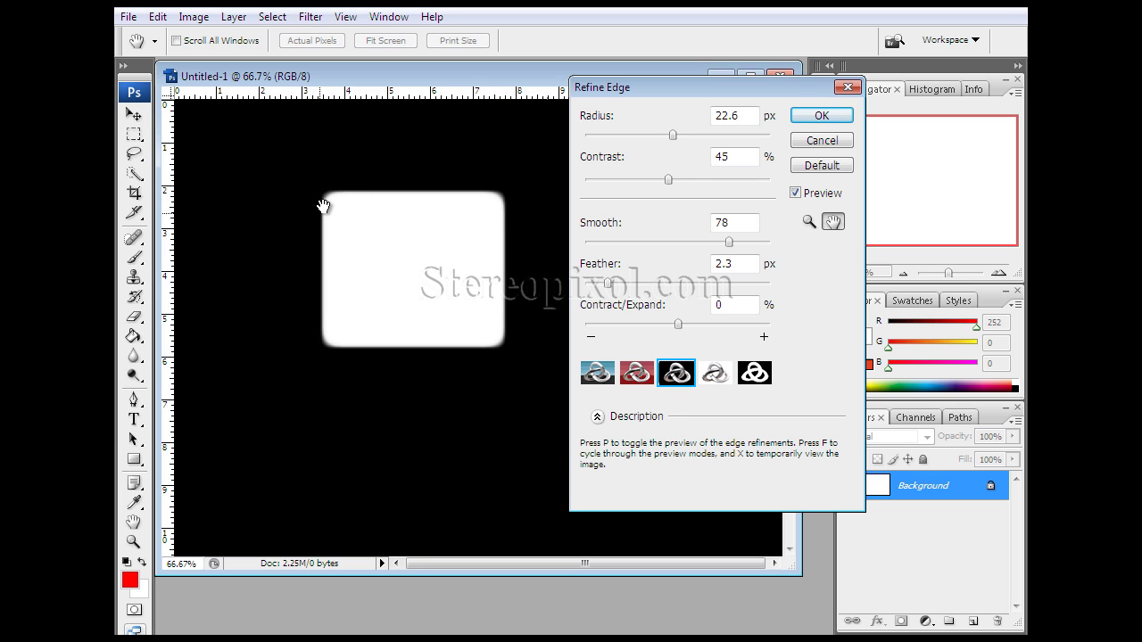
- Reset Radius, Contrast, Smooth, Feather and Contract/Expand to 0 in the Refine Edge settings
drag(672, 136, 561, 140)
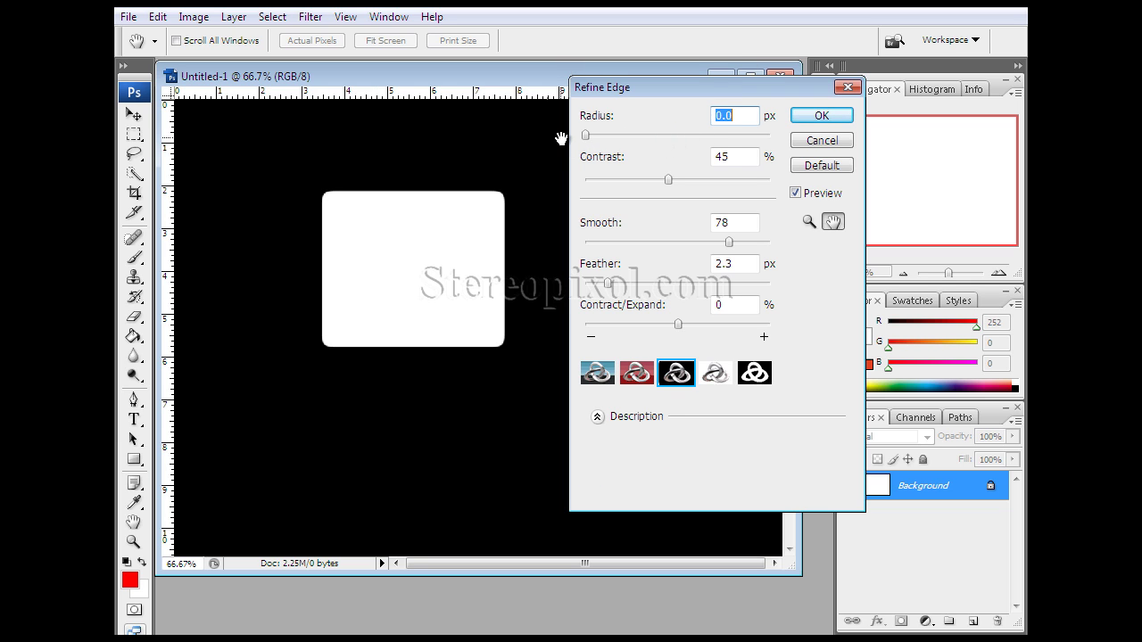
drag(667, 180, 579, 191)
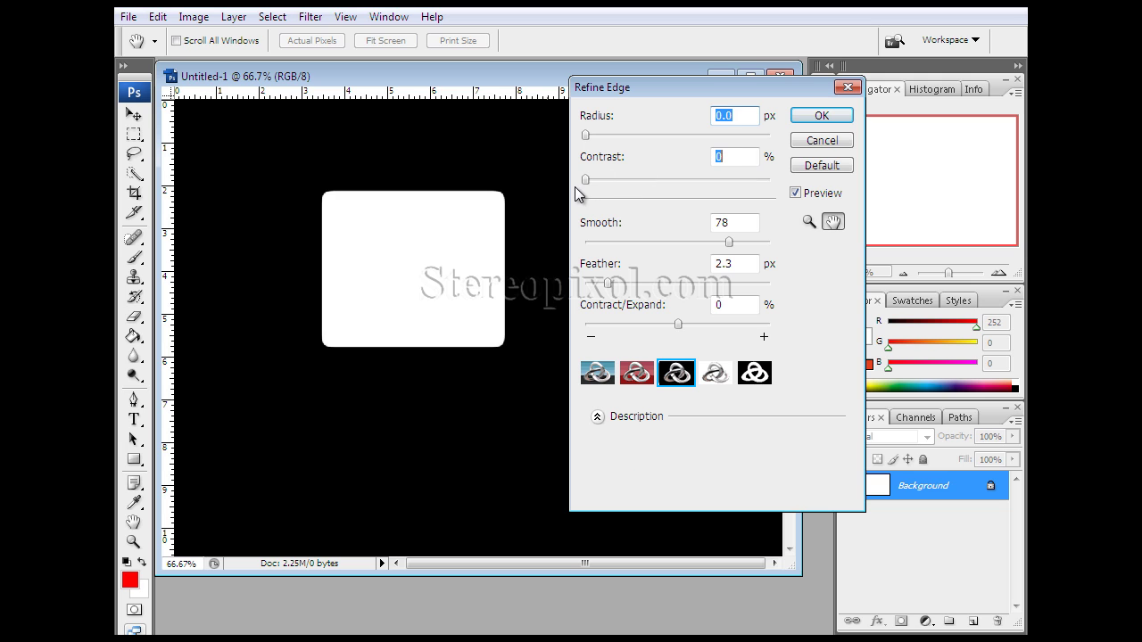
drag(612, 294, 565, 291)
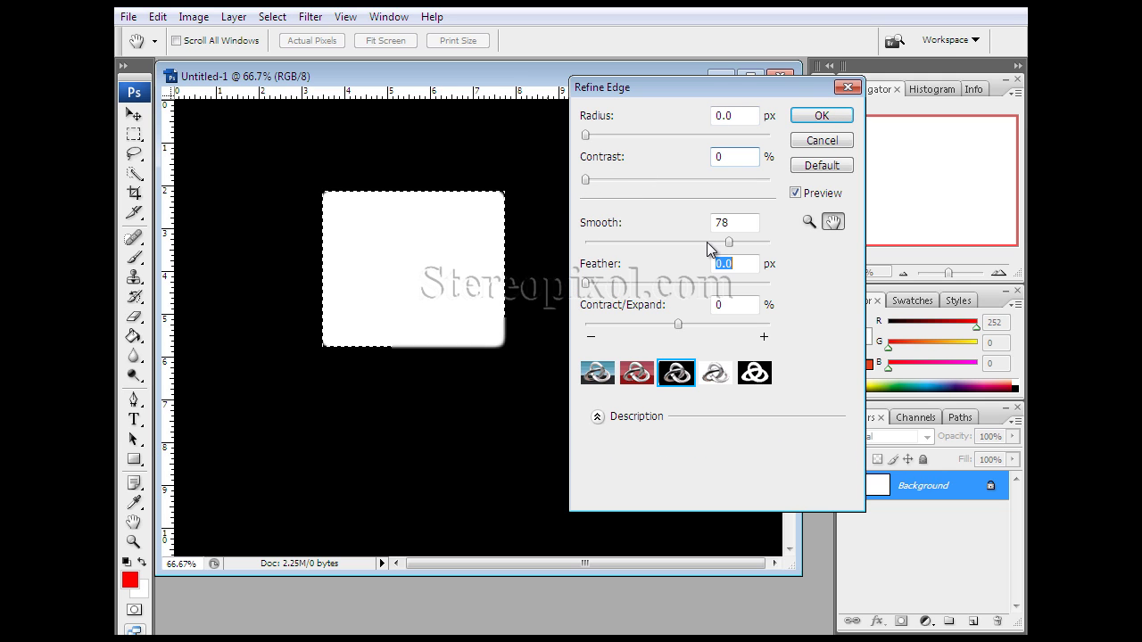
drag(615, 241, 602, 245)
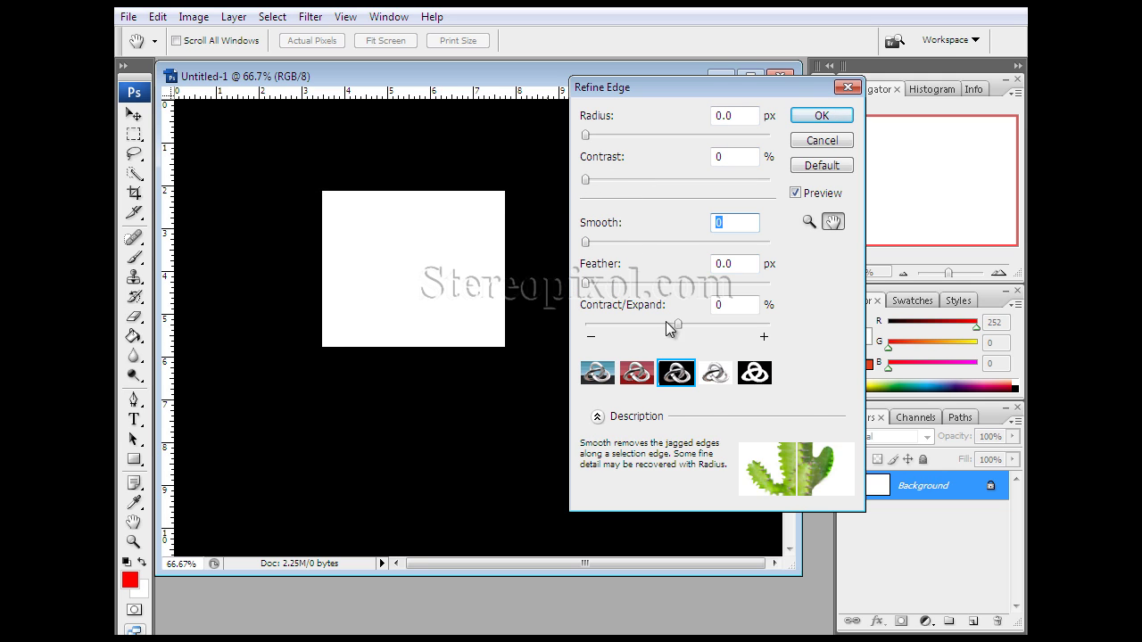
drag(678, 326, 676, 326)
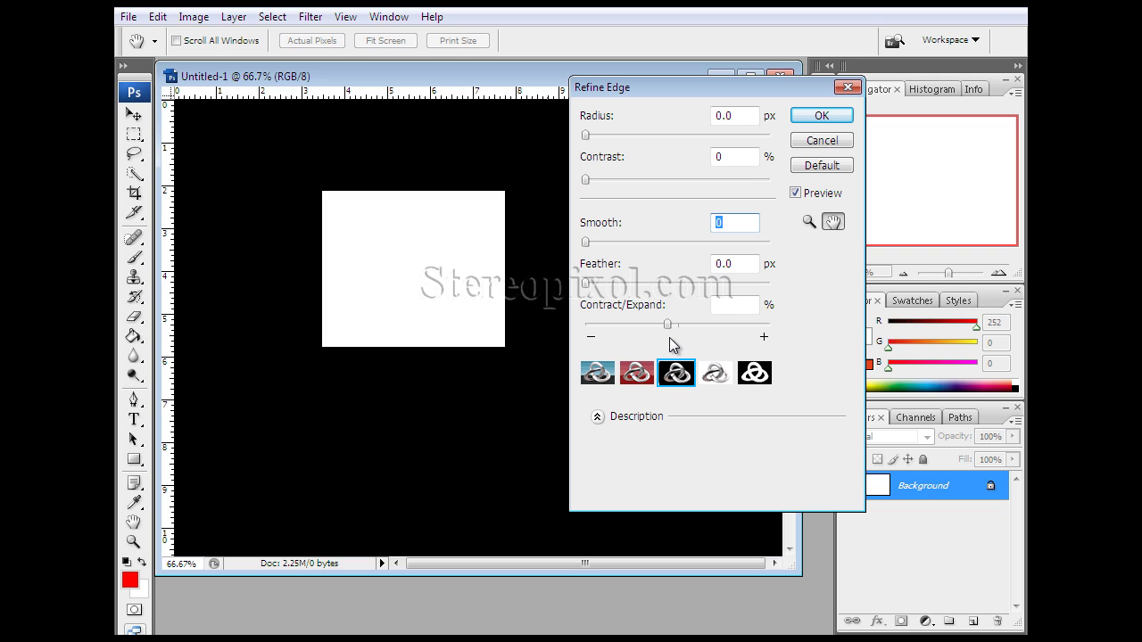
drag(675, 339, 676, 339)
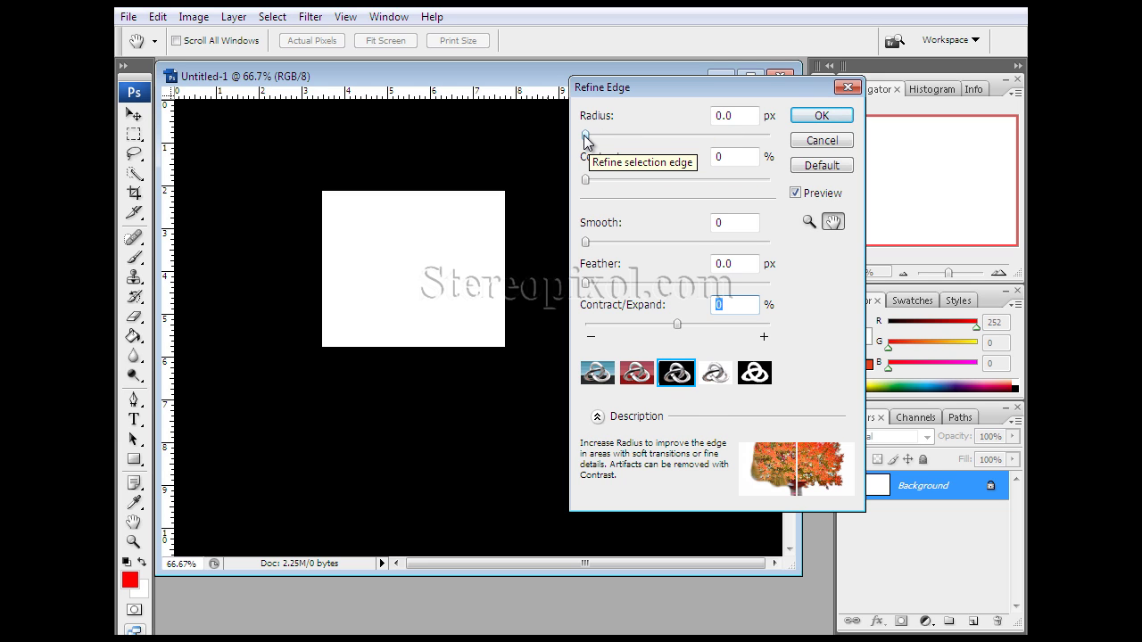
- Refine the selection with Radius 20.0 px, Contrast 84%, Smooth 54 and Feather 30.6 px, and apply the settings
drag(585, 134, 670, 138)
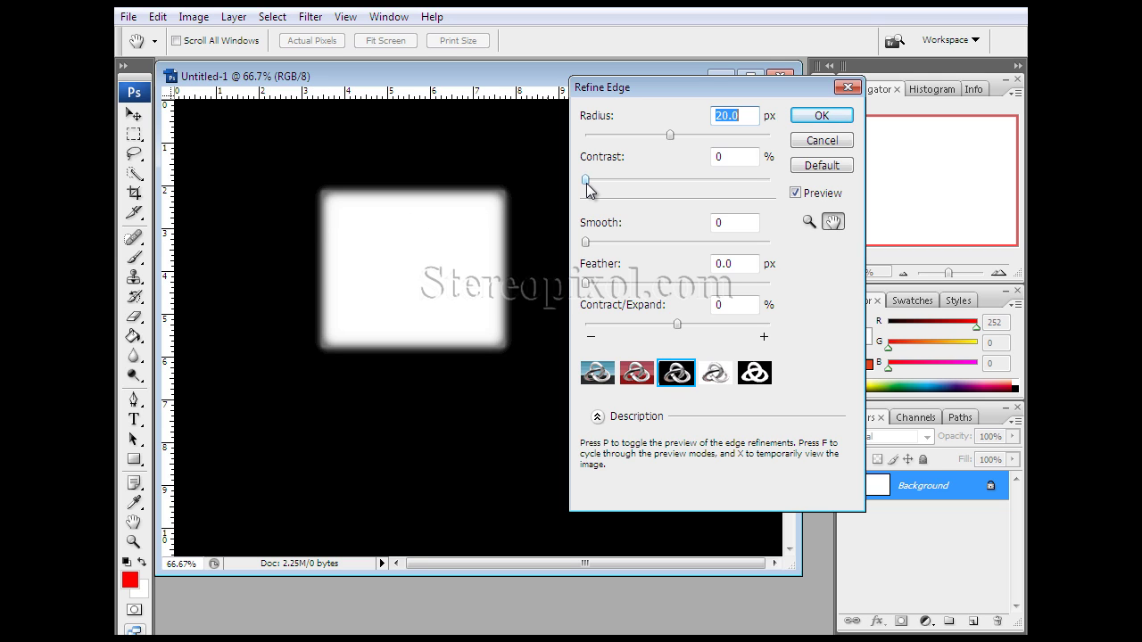
drag(584, 184, 740, 182)
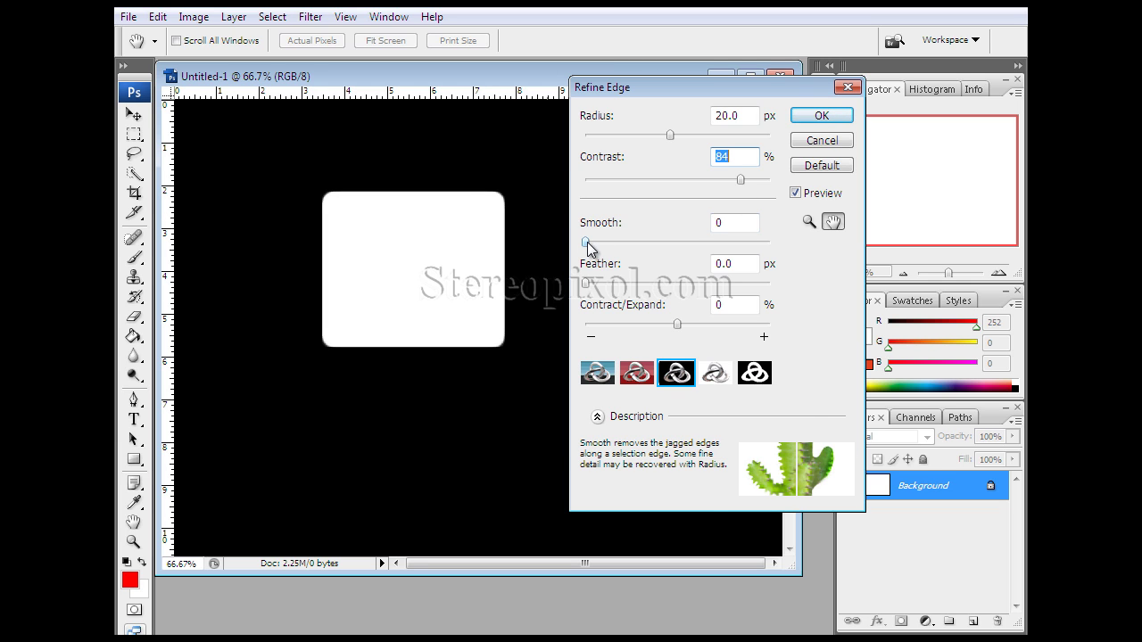
drag(588, 243, 684, 247)
drag(585, 284, 682, 286)
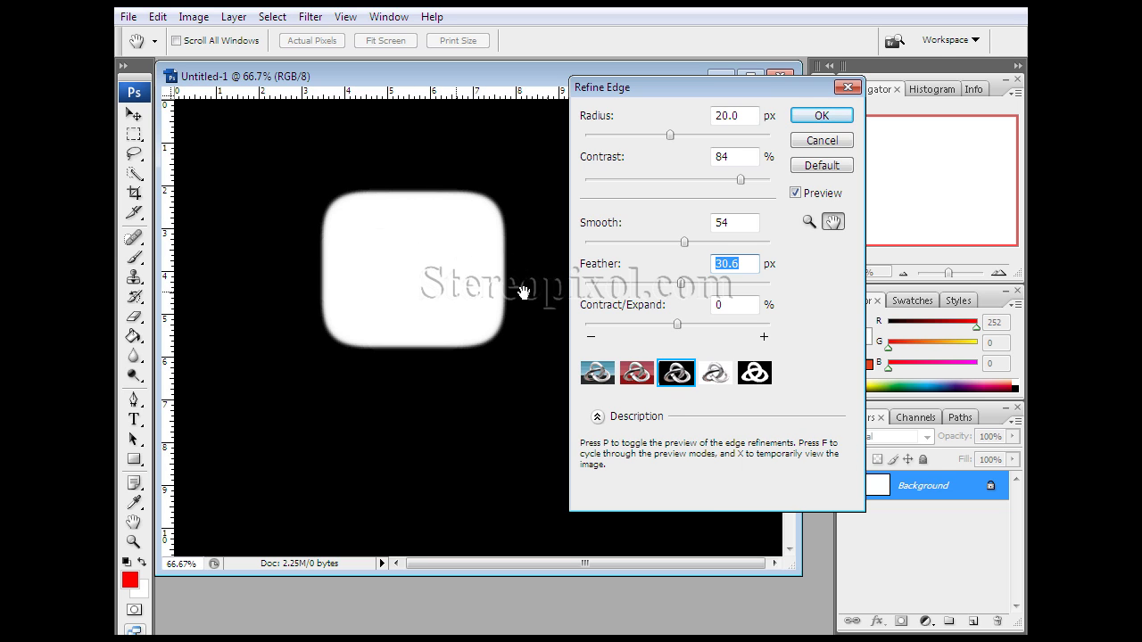
click(821, 117)
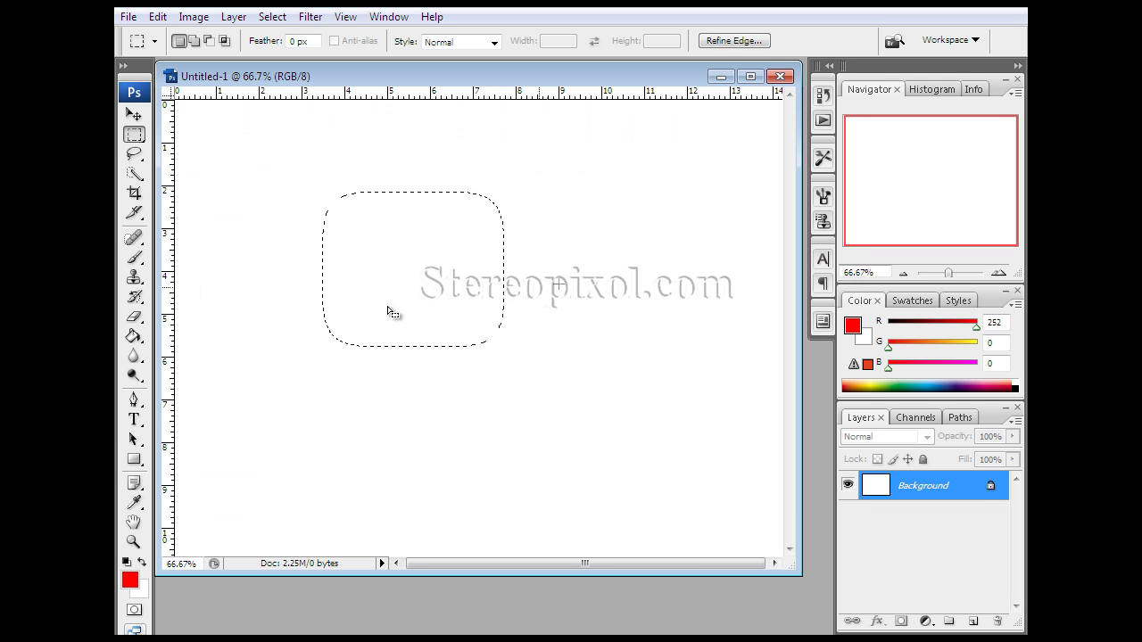
- Fill the refined selection with the red foreground colour using the Paint Bucket, and undo the fill
click(134, 336)
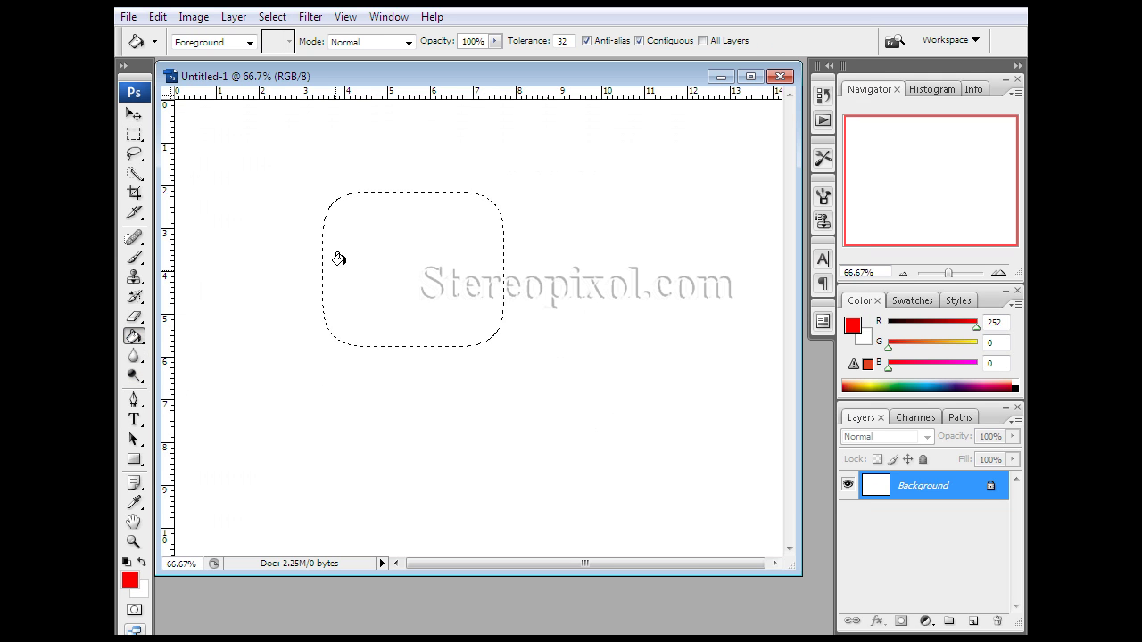
click(339, 259)
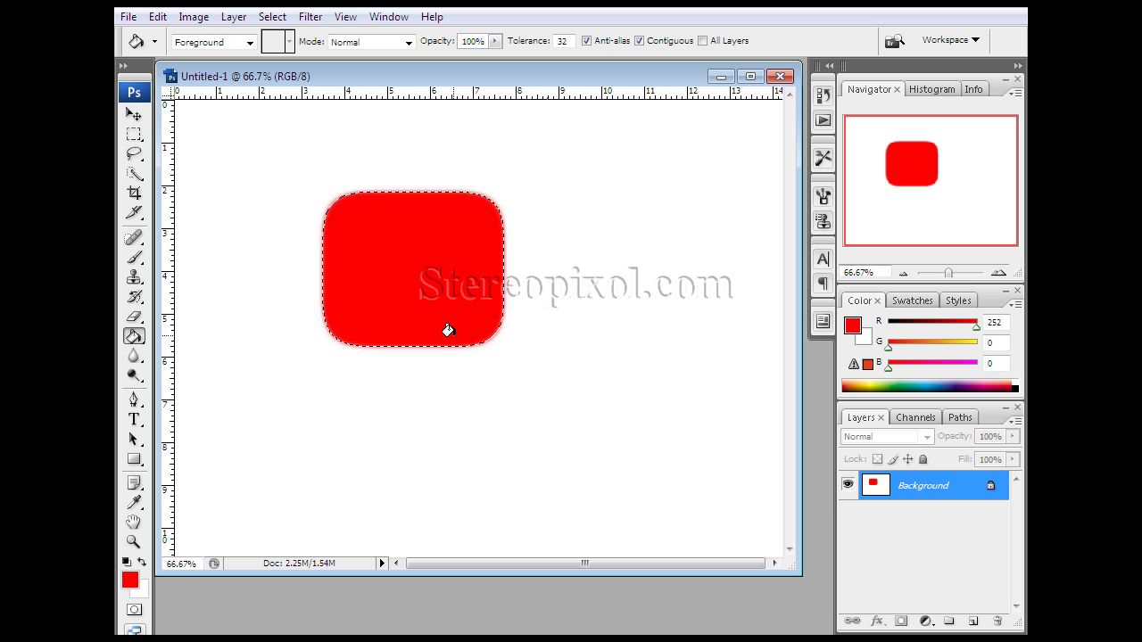
key(ctrl+z)
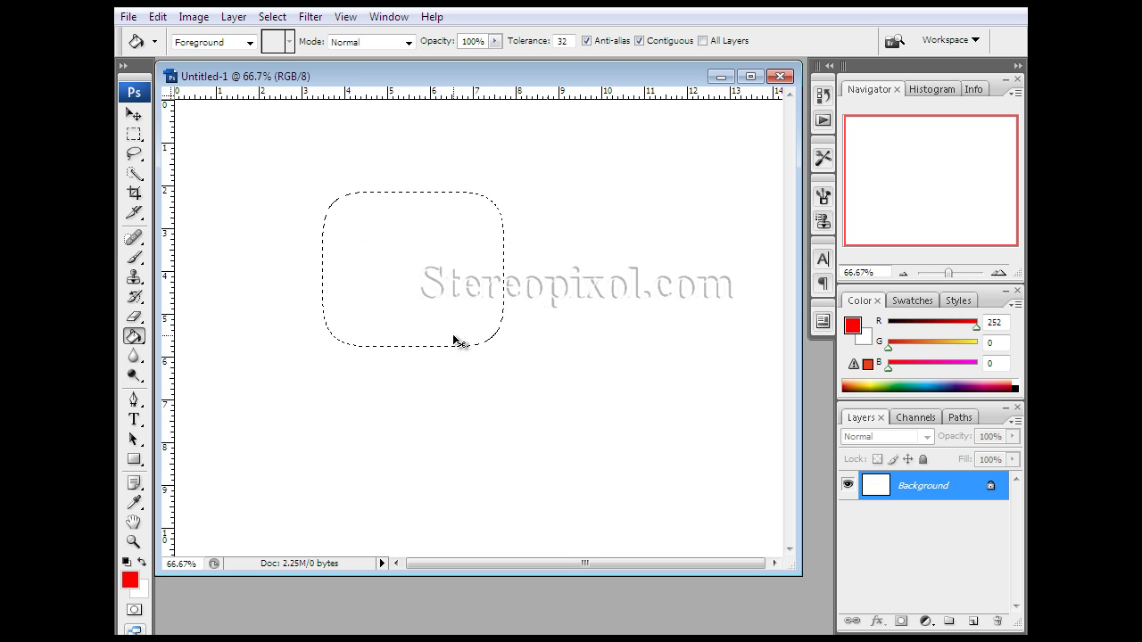
- Reopen Refine Edge for the rounded selection, try different Contract/Expand amounts and apply an expansion of +30%
click(133, 134)
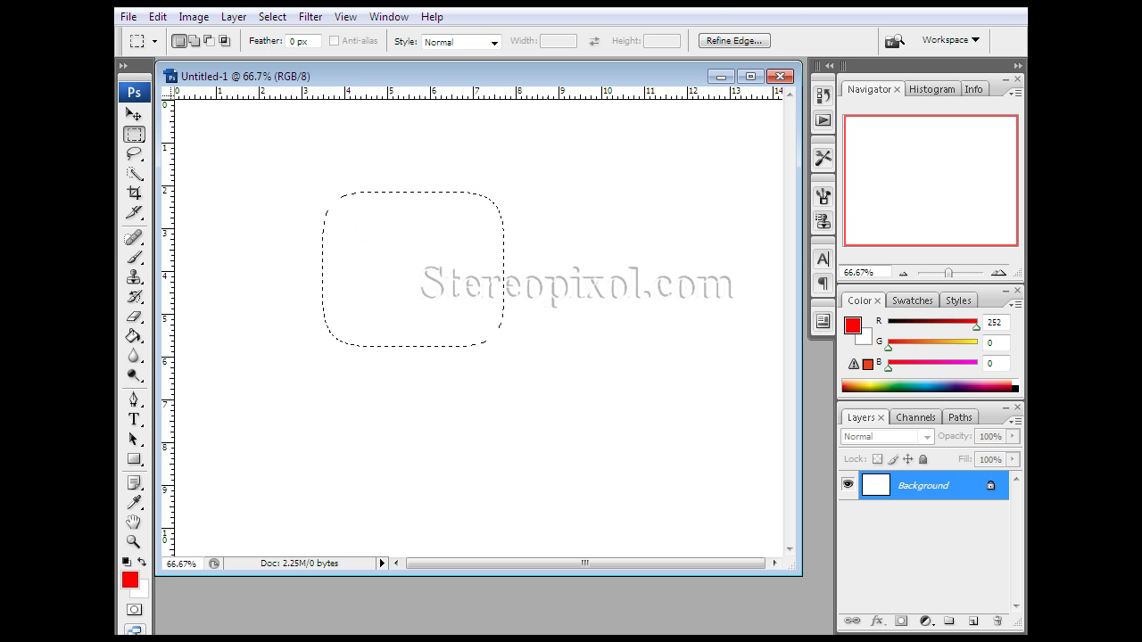
click(713, 42)
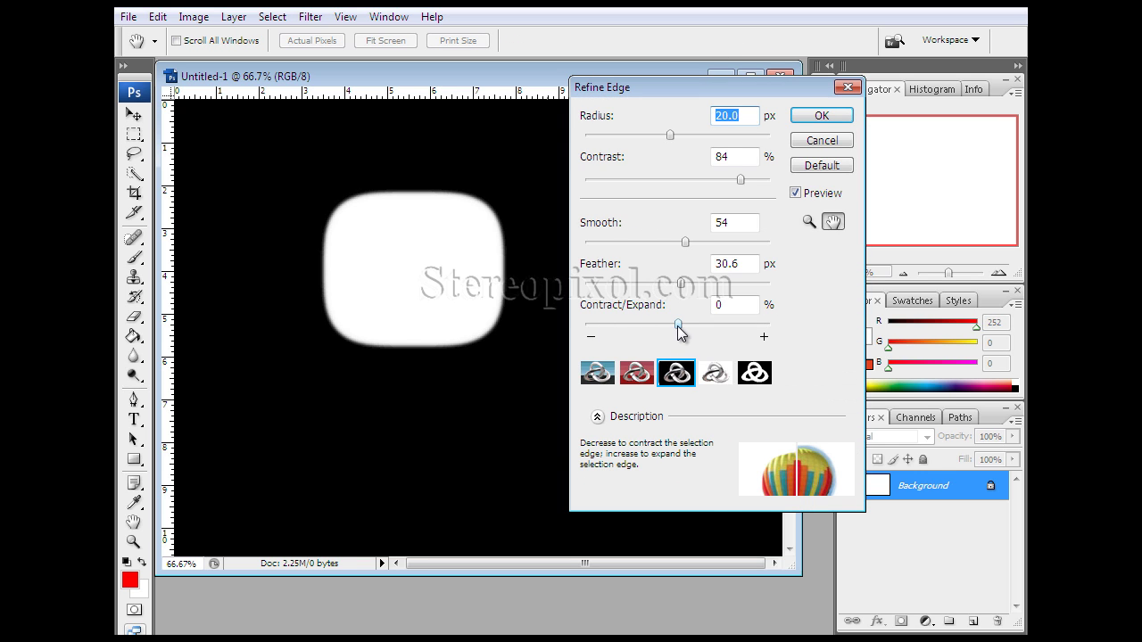
drag(731, 305, 752, 306)
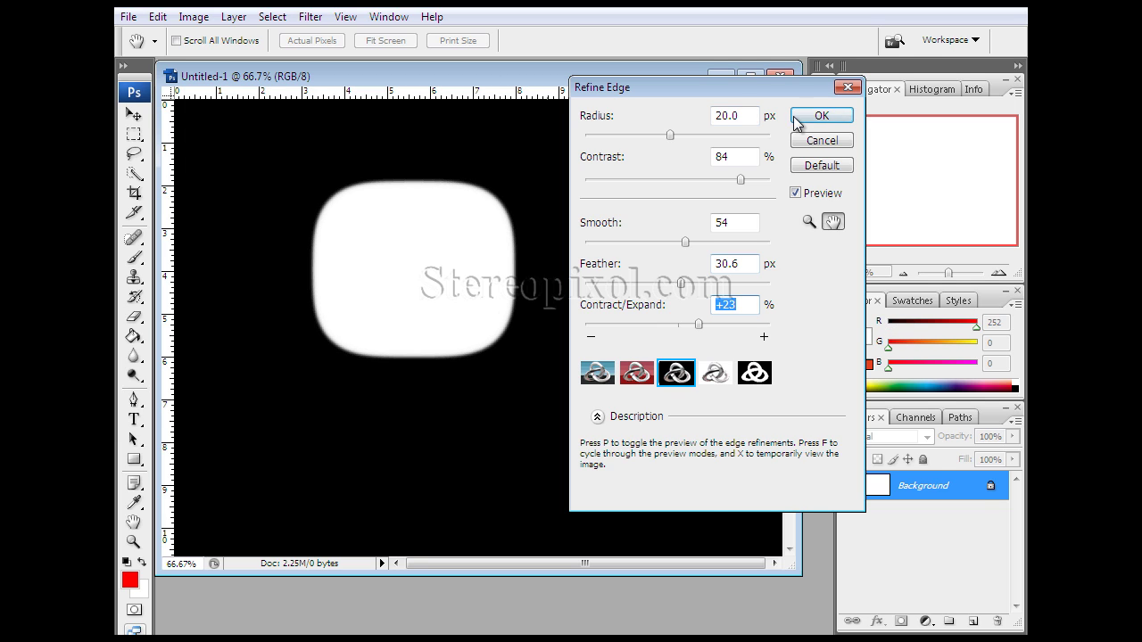
drag(703, 323, 678, 330)
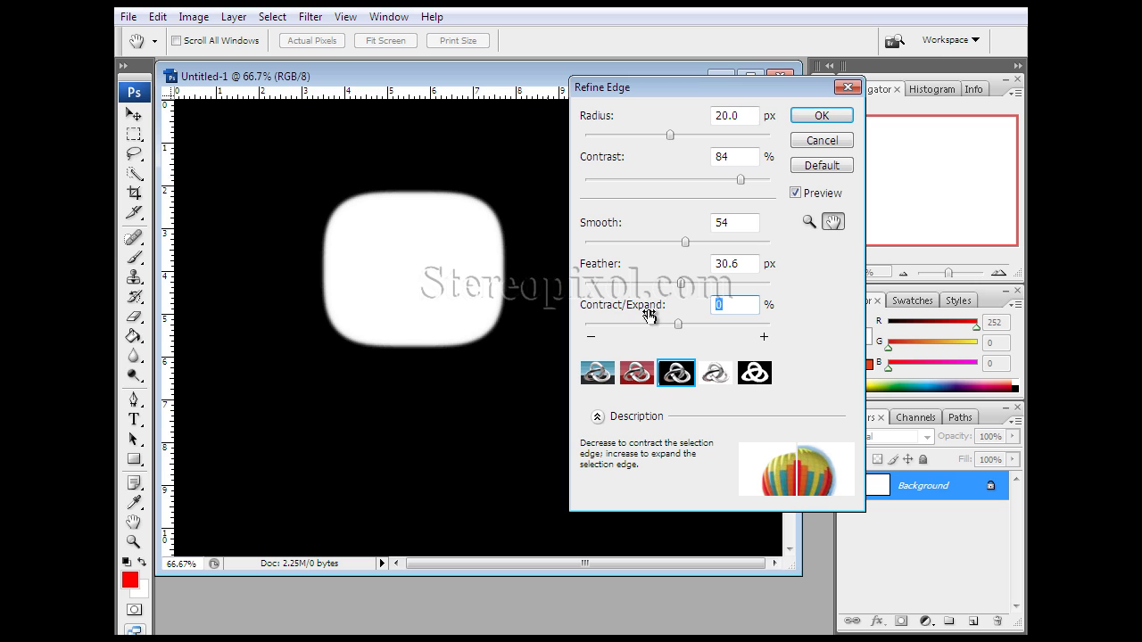
drag(667, 328, 627, 330)
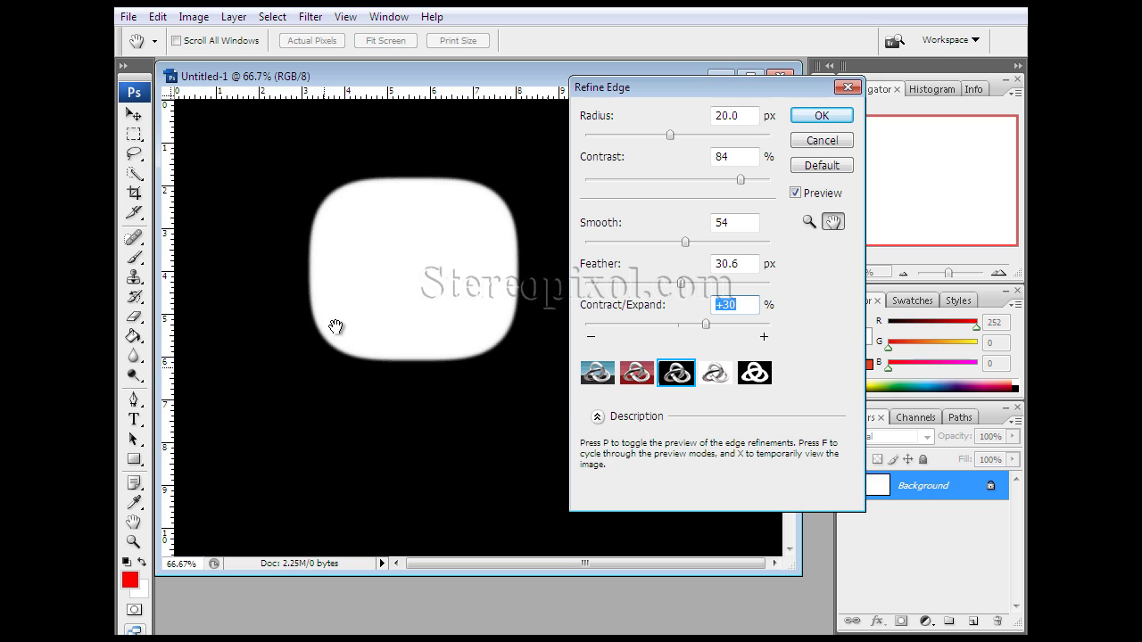
click(821, 119)
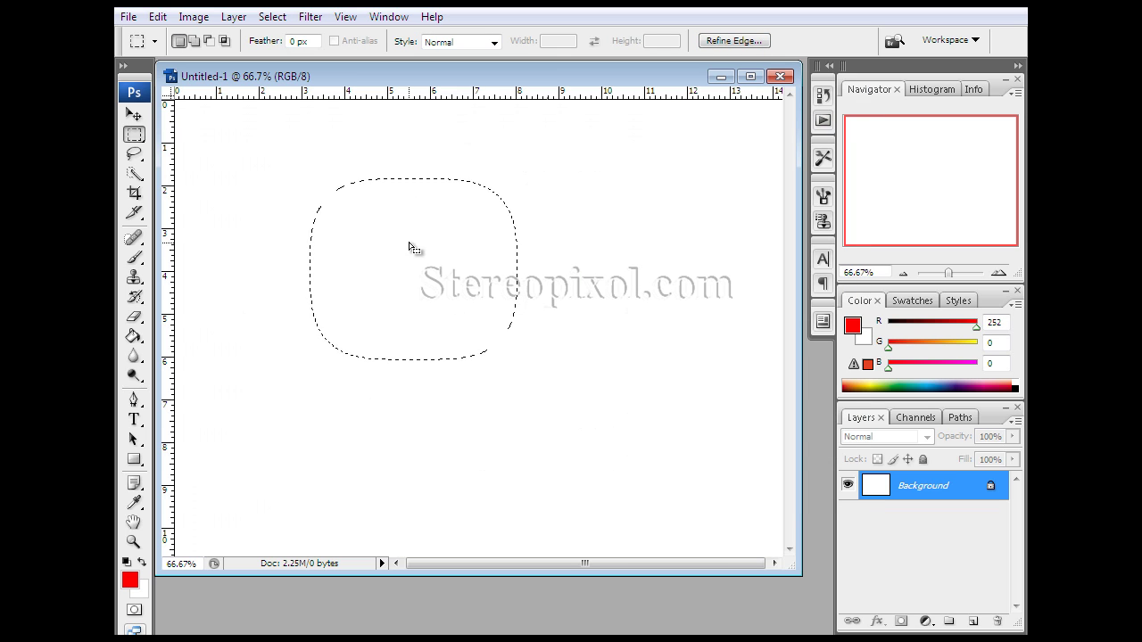